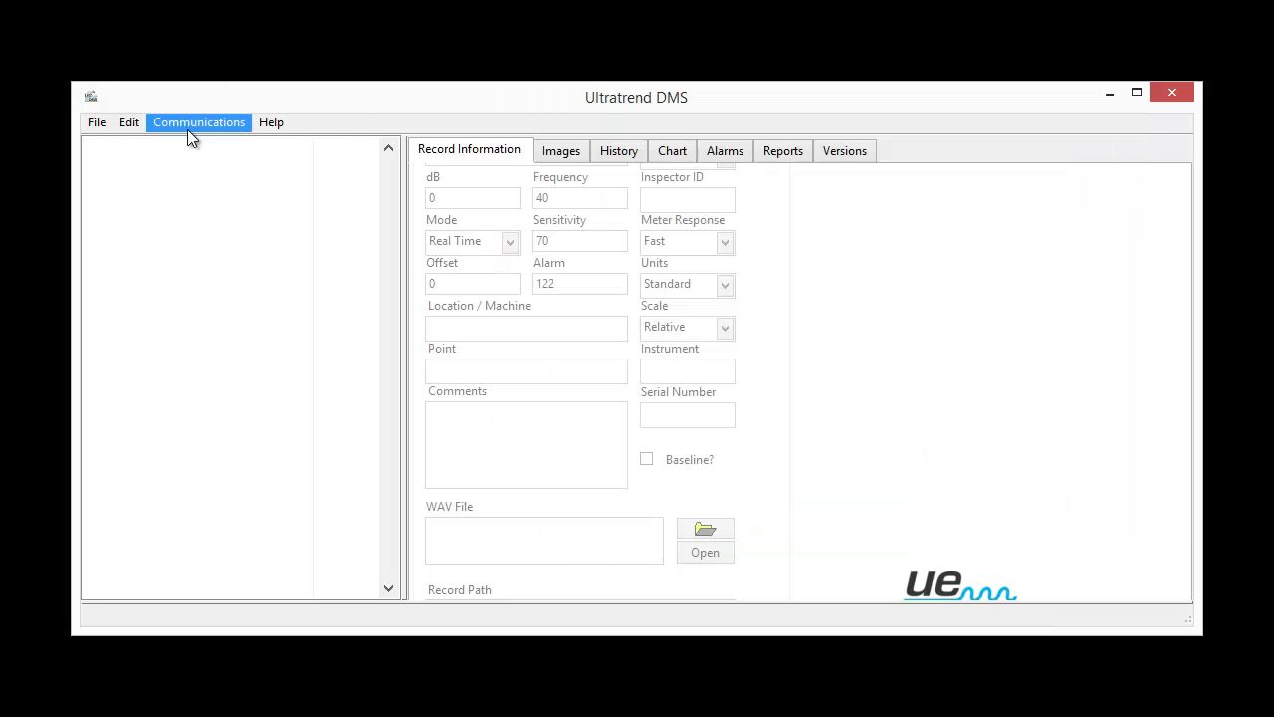
# Add the UP3000 probe on USB-COM9 through automatic probe detection in the new-probe wizard.
pyautogui.click(189, 126)
pyautogui.click(212, 145)
pyautogui.click(550, 515)
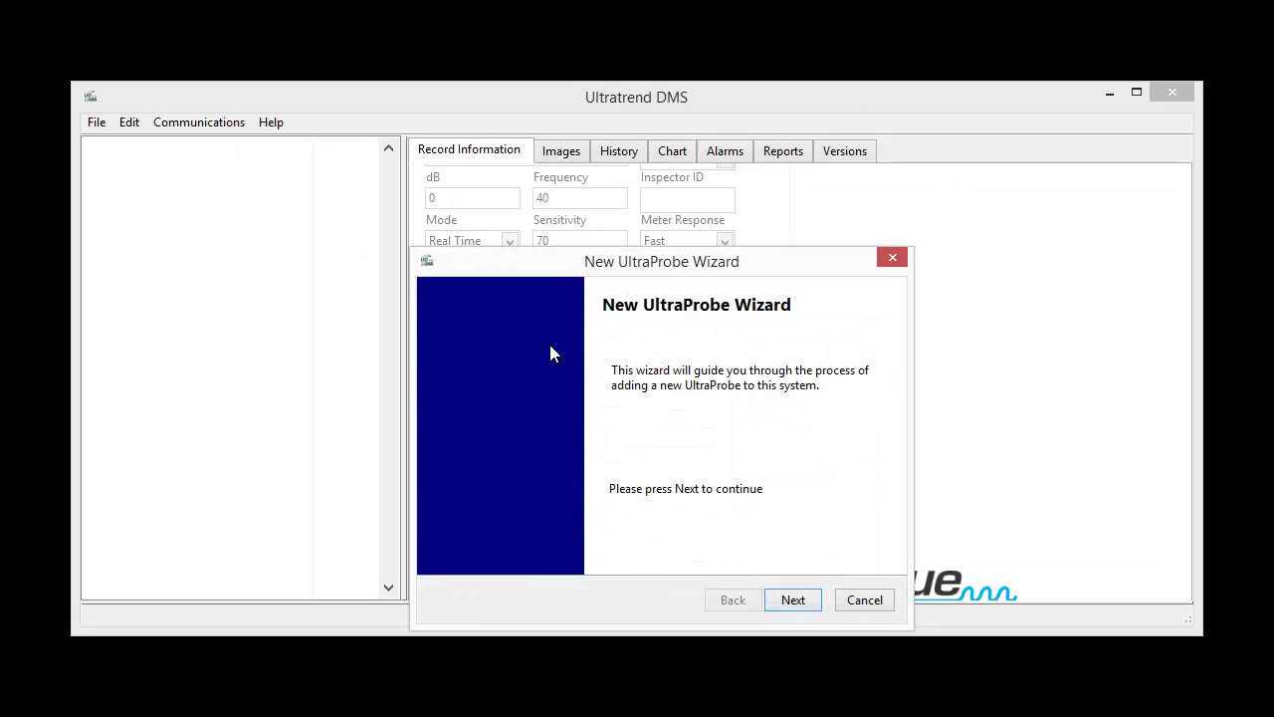
pyautogui.click(797, 597)
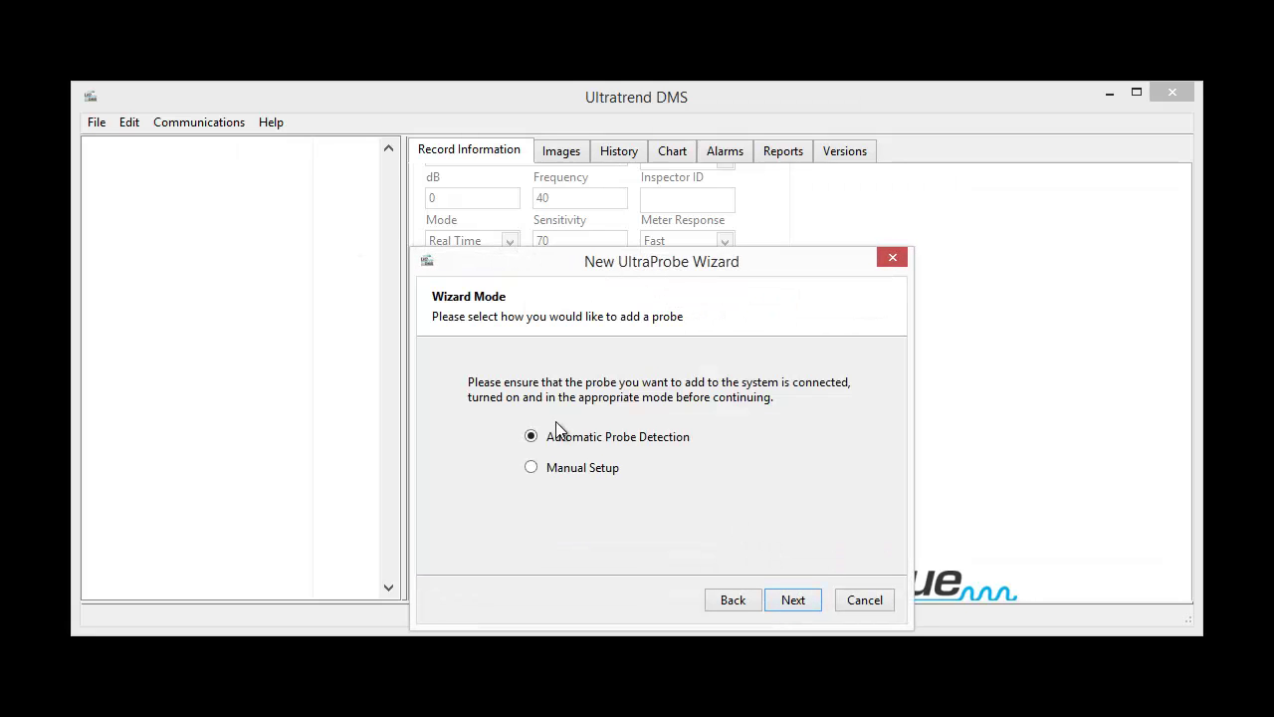
pyautogui.click(802, 599)
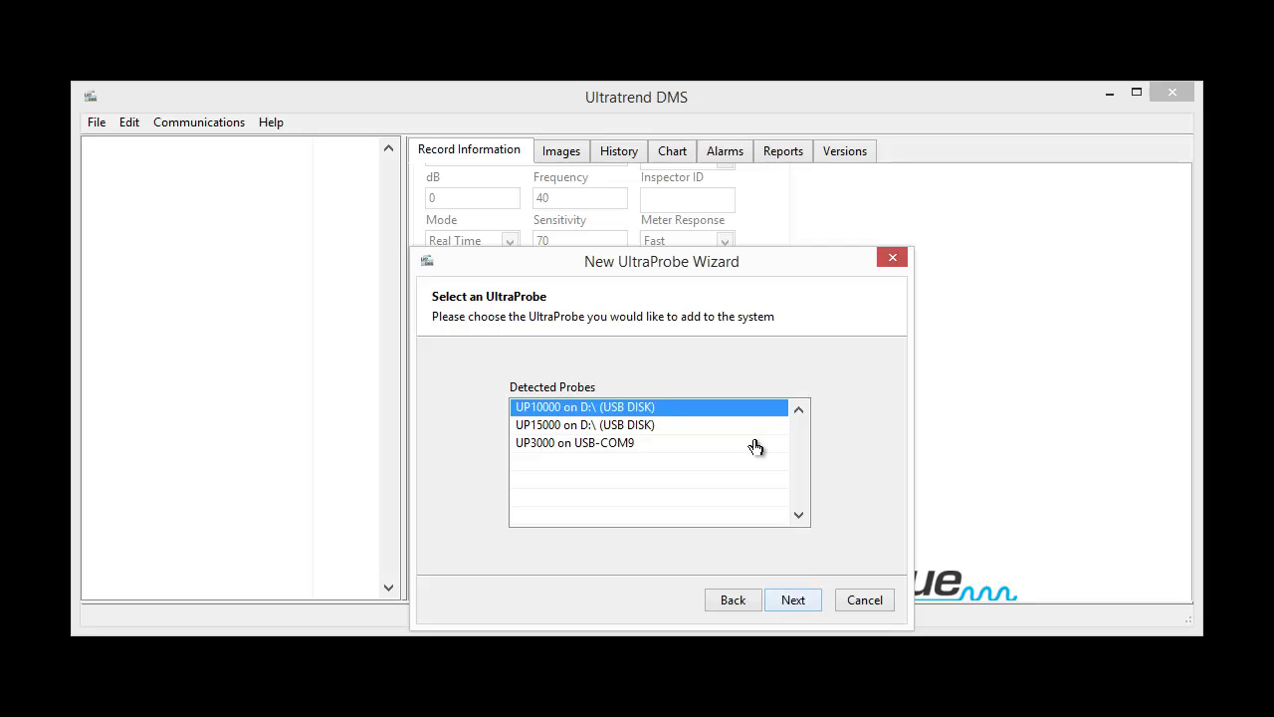
pyautogui.click(626, 443)
pyautogui.click(794, 601)
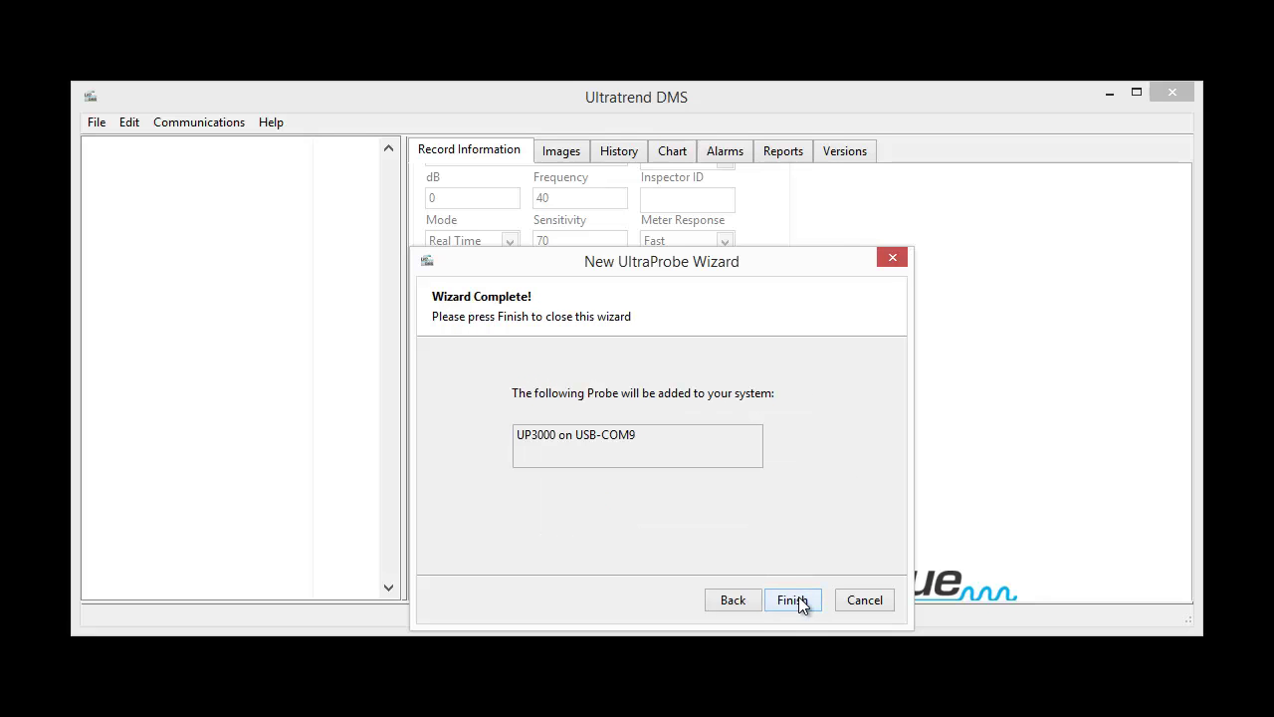
pyautogui.click(796, 601)
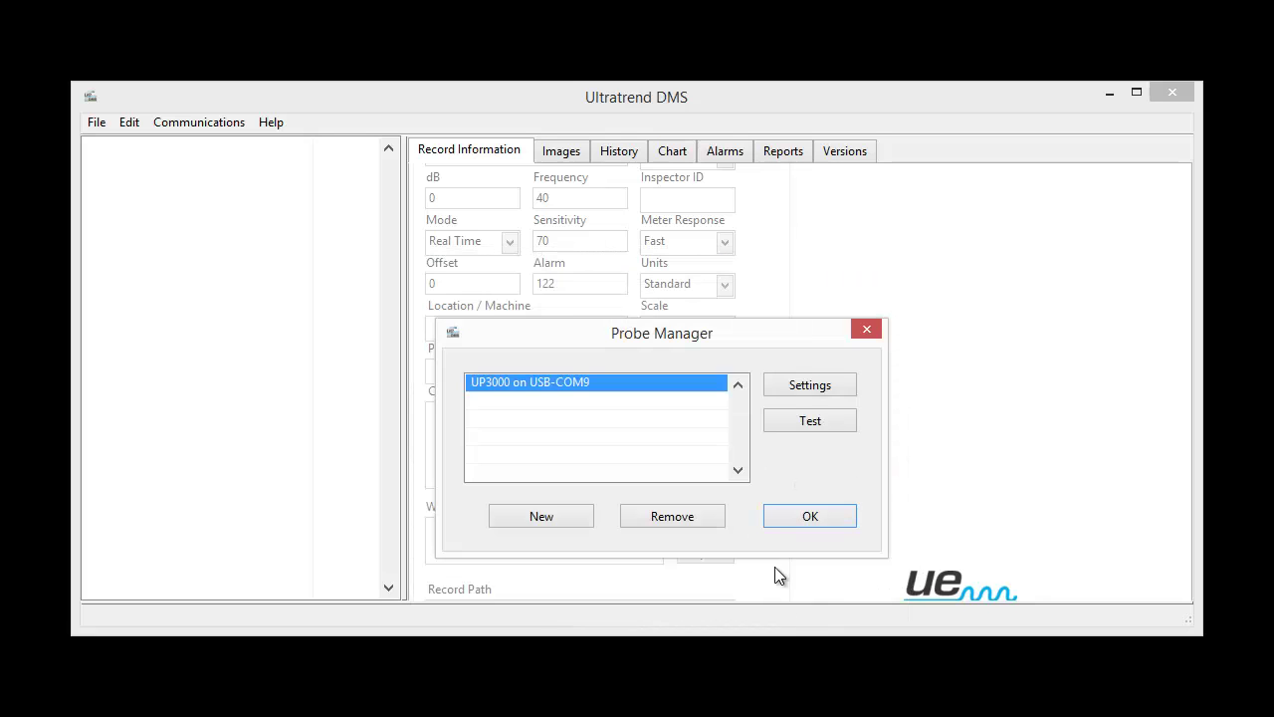
pyautogui.click(792, 516)
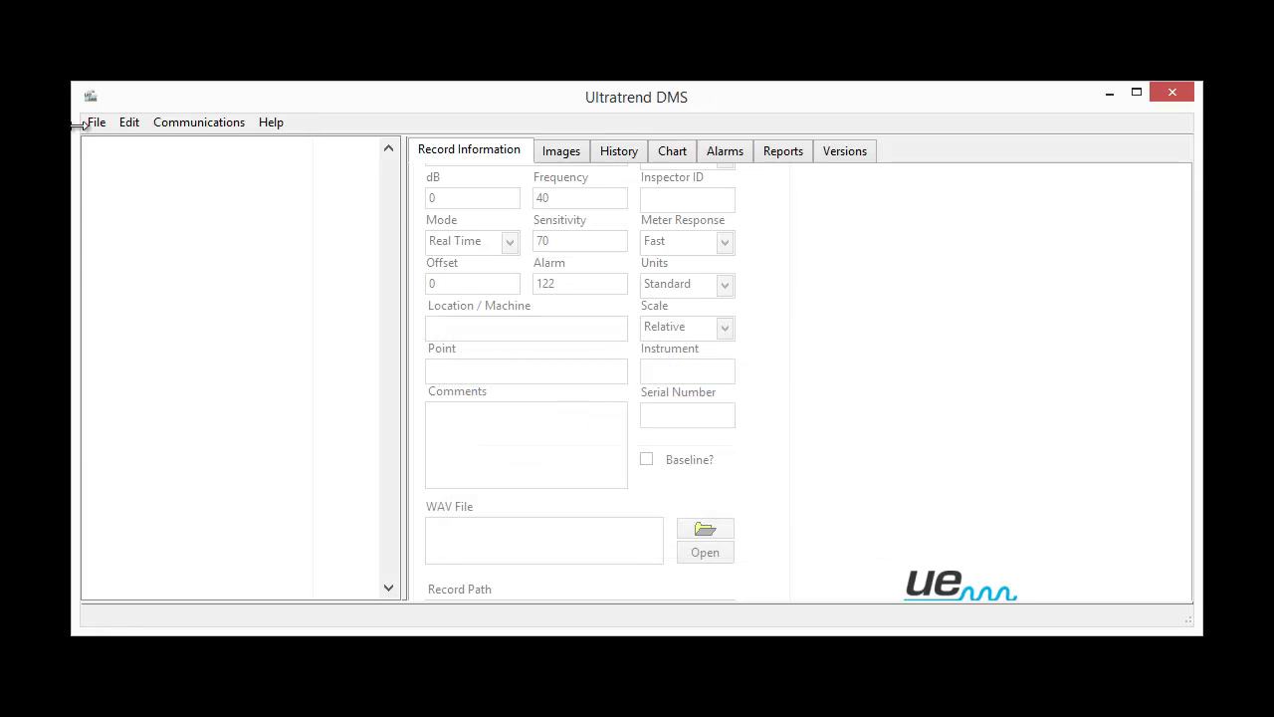
# Define new plant 'TR Workshop' with Leak application type and group 'Compressor Line'.
pyautogui.click(85, 123)
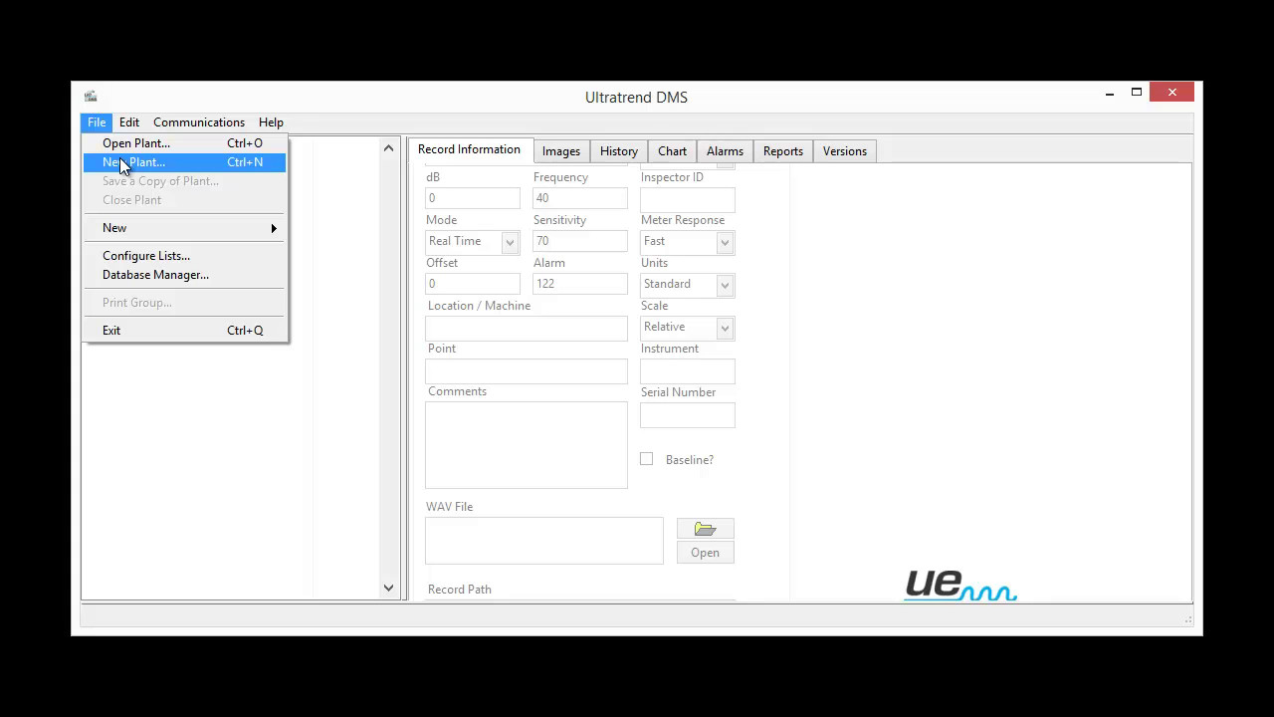
pyautogui.click(122, 163)
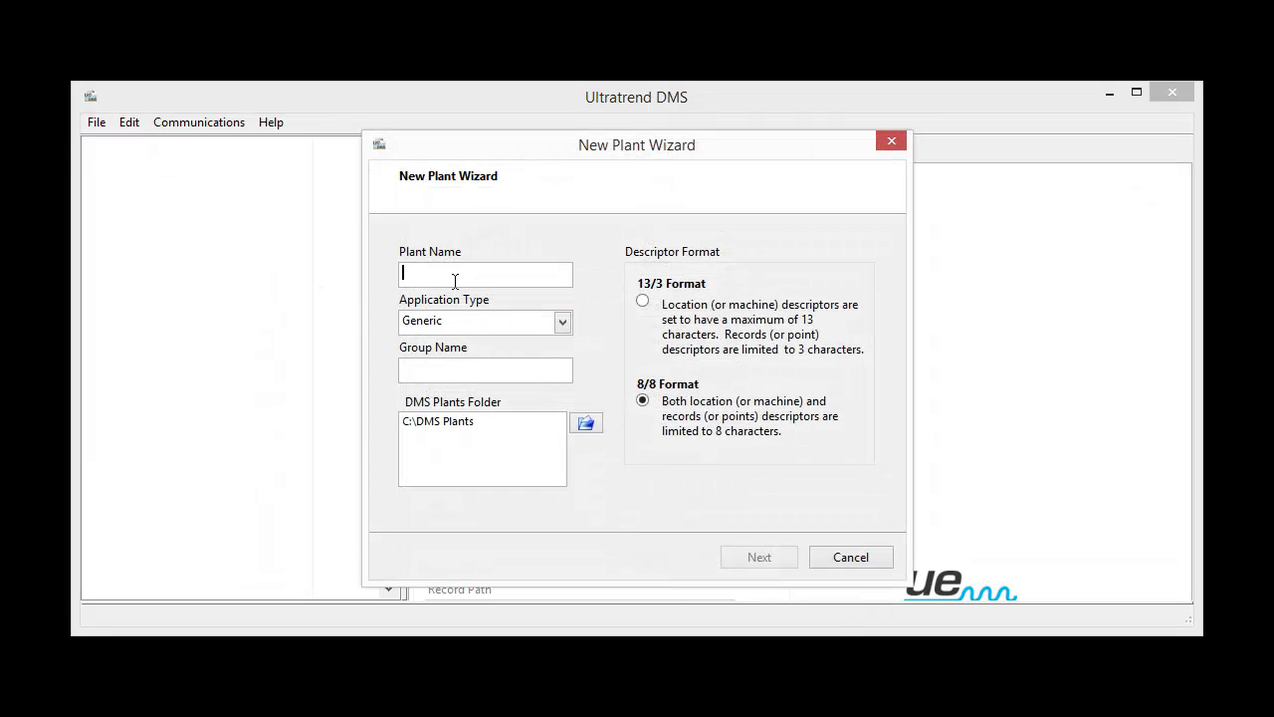
pyautogui.write('TR Workshop')
pyautogui.click(562, 321)
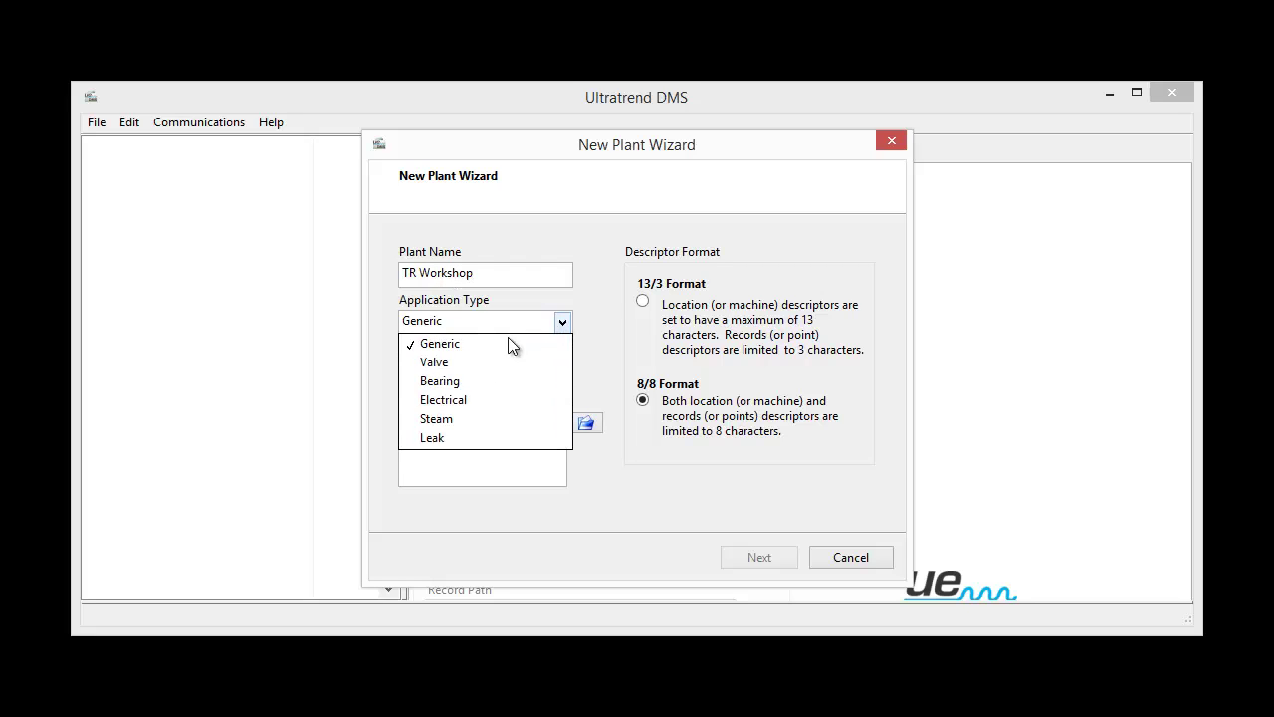
pyautogui.click(475, 438)
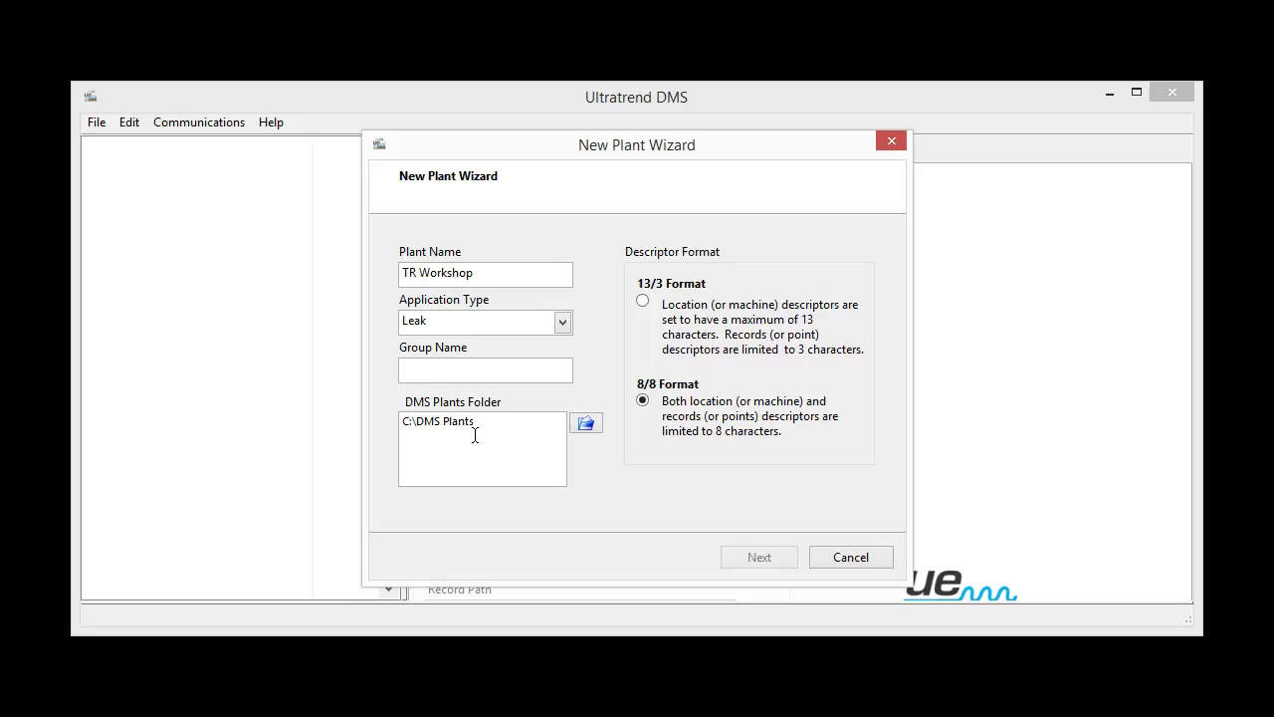
pyautogui.click(440, 373)
pyautogui.write('Compressor Line')
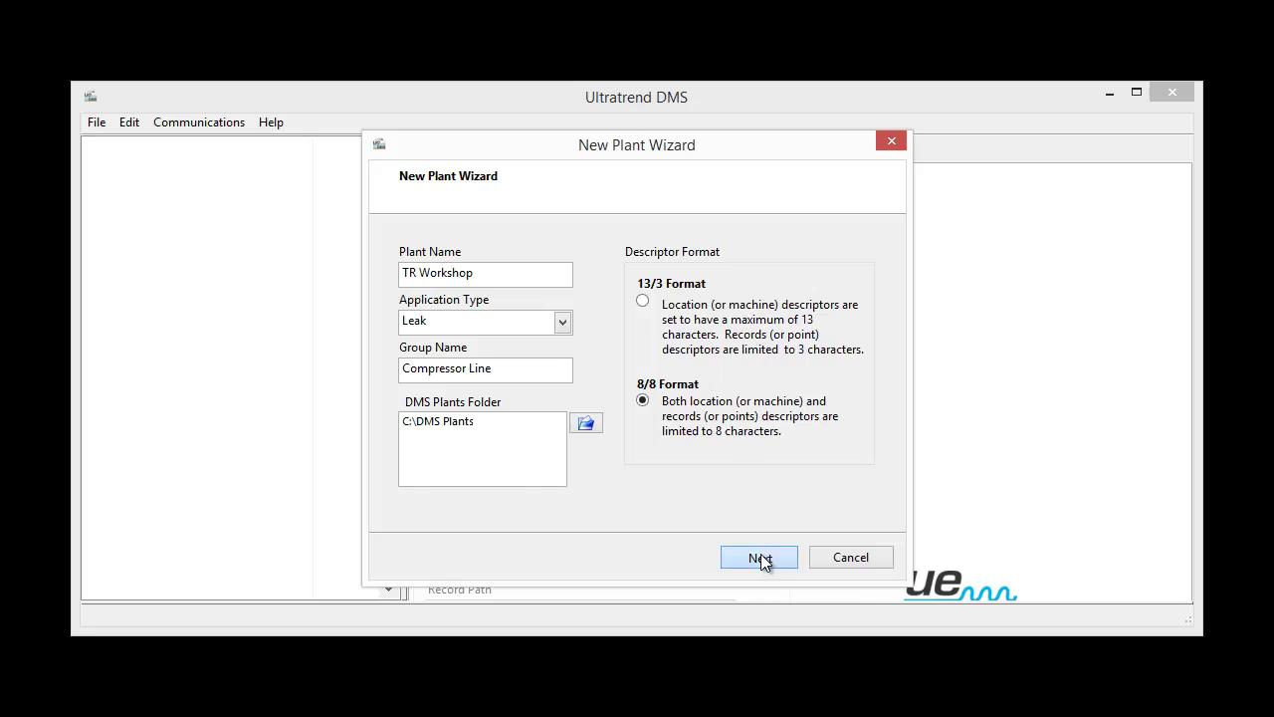
pyautogui.click(760, 558)
# Finish creating the TR Workshop plant and select it in the tree.
pyautogui.click(760, 558)
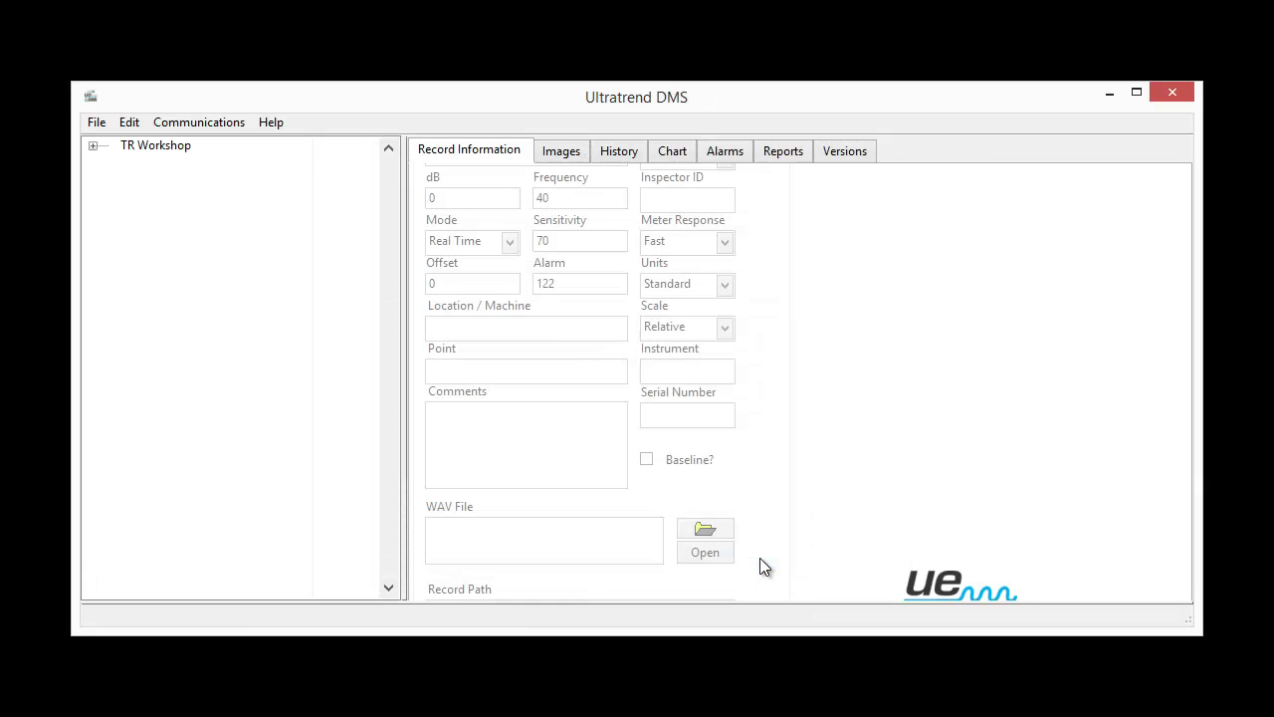
pyautogui.click(182, 146)
pyautogui.click(207, 124)
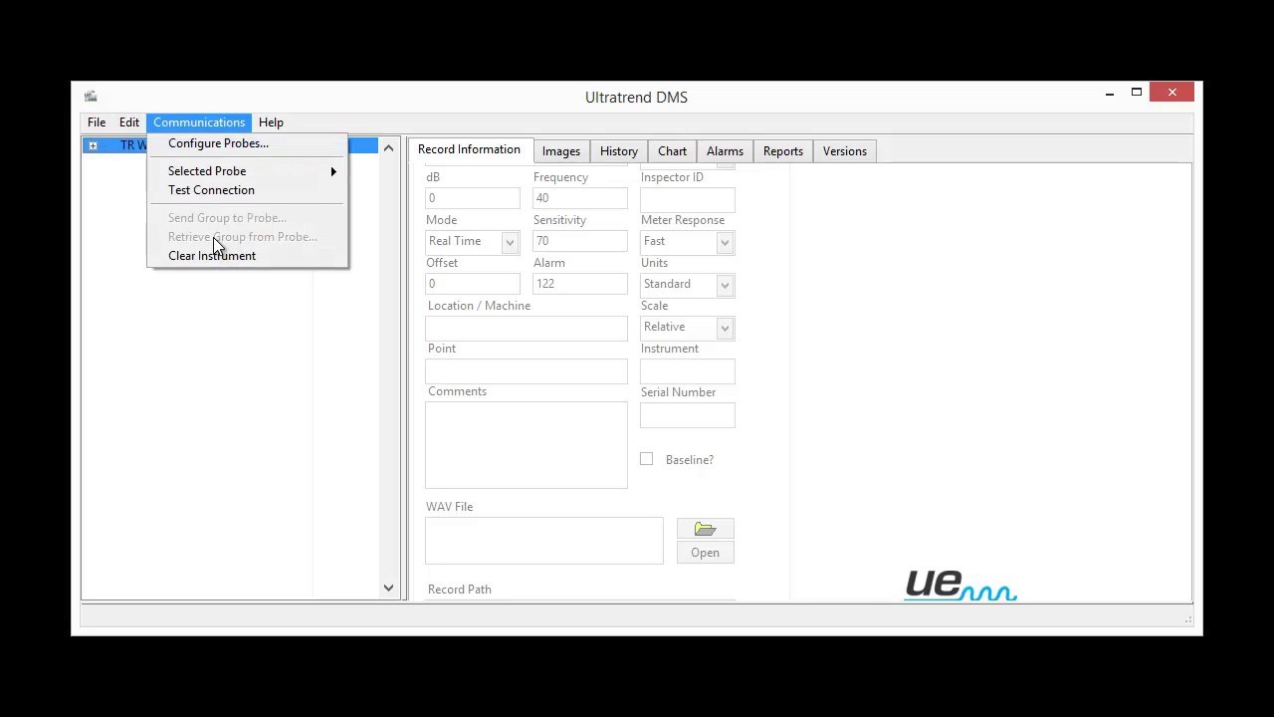
pyautogui.click(124, 216)
# Select the Compressor Line group under TR Workshop > Leak and retrieve its records from the probe.
pyautogui.click(92, 146)
pyautogui.click(109, 161)
pyautogui.click(158, 177)
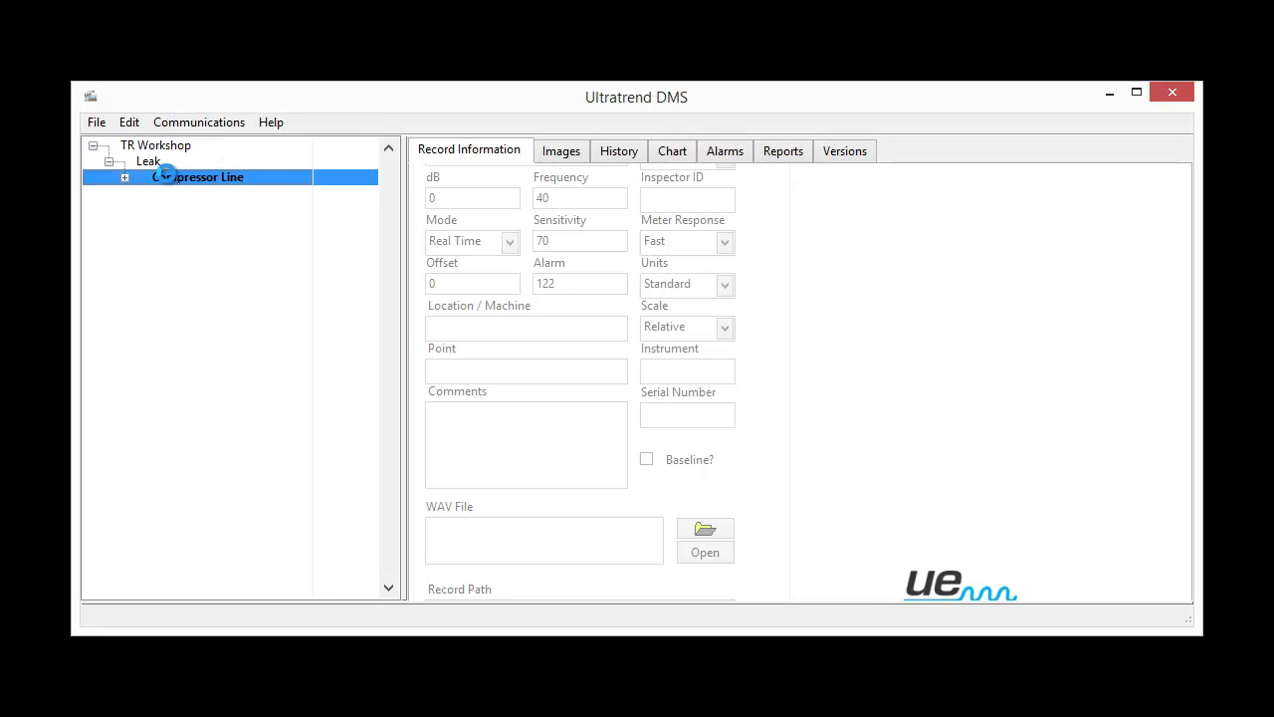
pyautogui.click(180, 120)
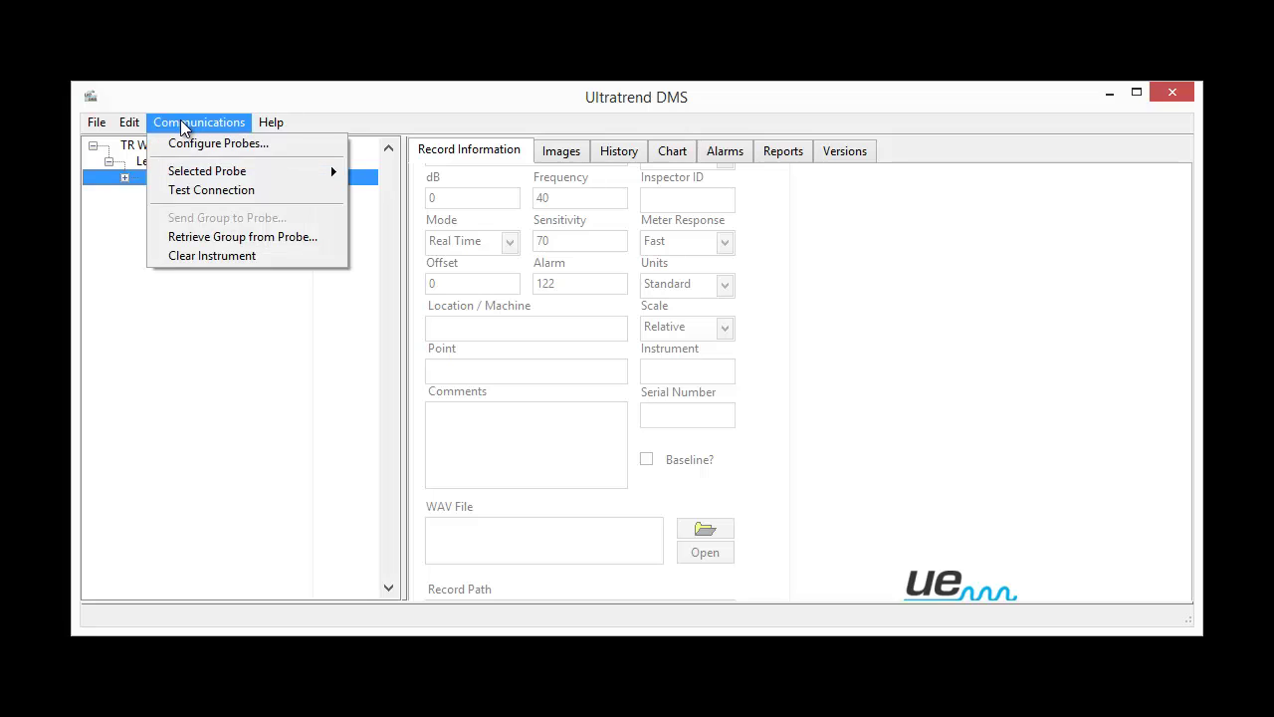
pyautogui.click(216, 241)
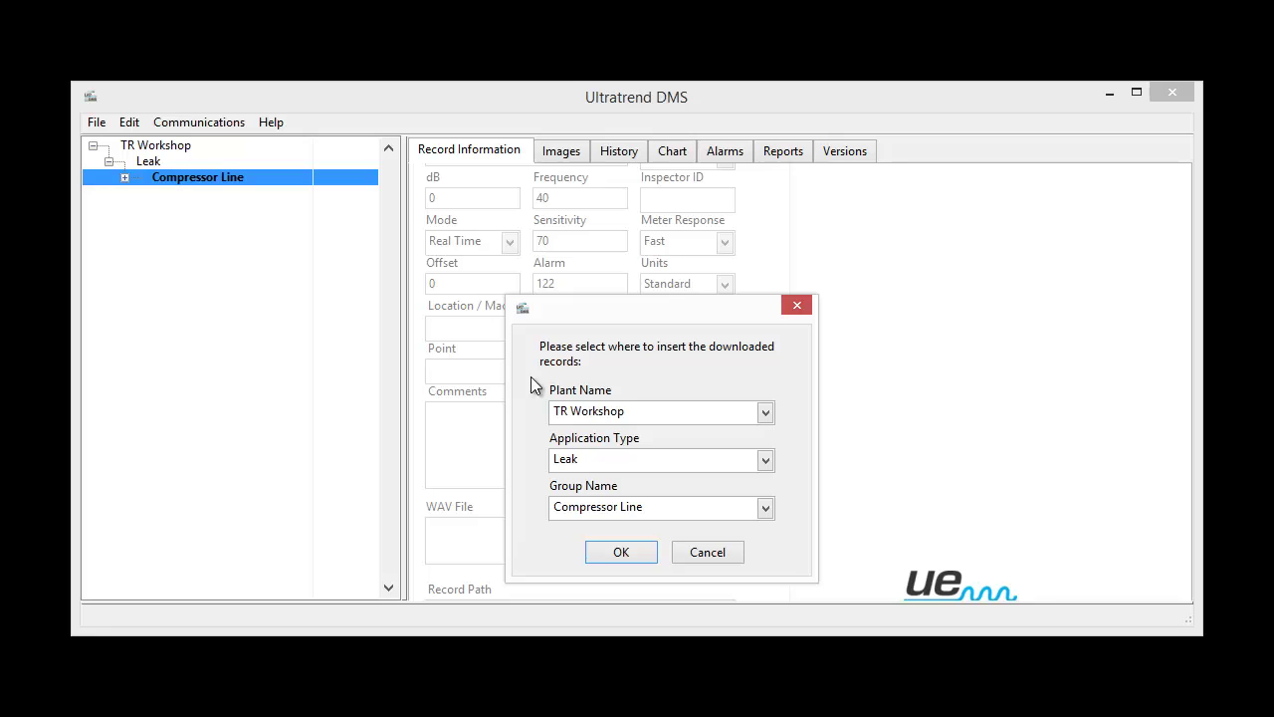
# Import the 7 probe records into TR Workshop / Leak / Compressor Line and expand LOCATION.
pyautogui.click(626, 555)
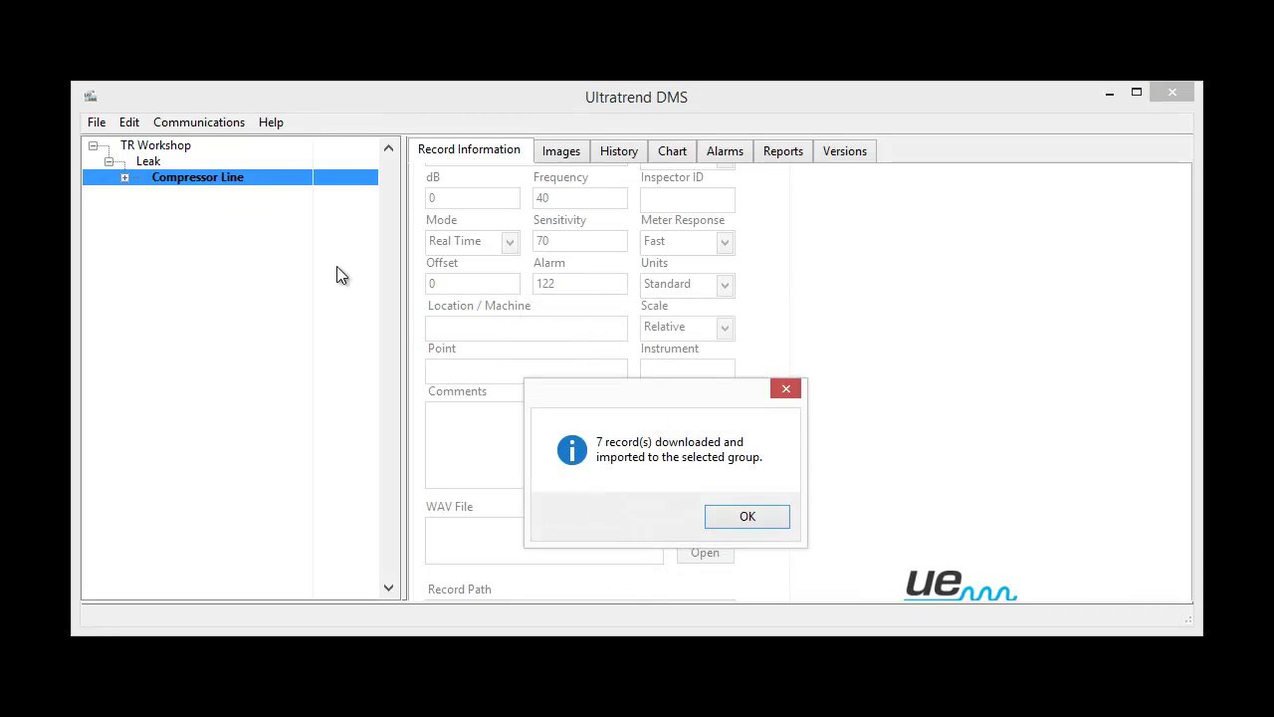
pyautogui.click(746, 515)
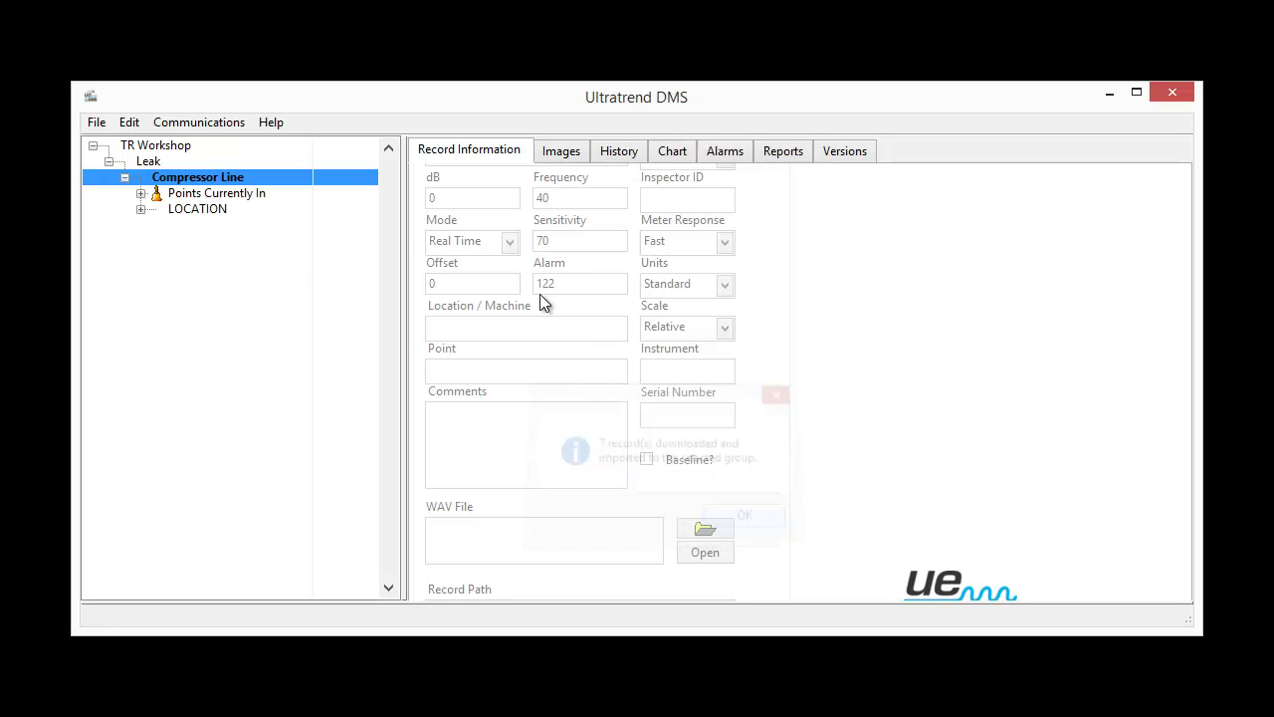
pyautogui.click(141, 209)
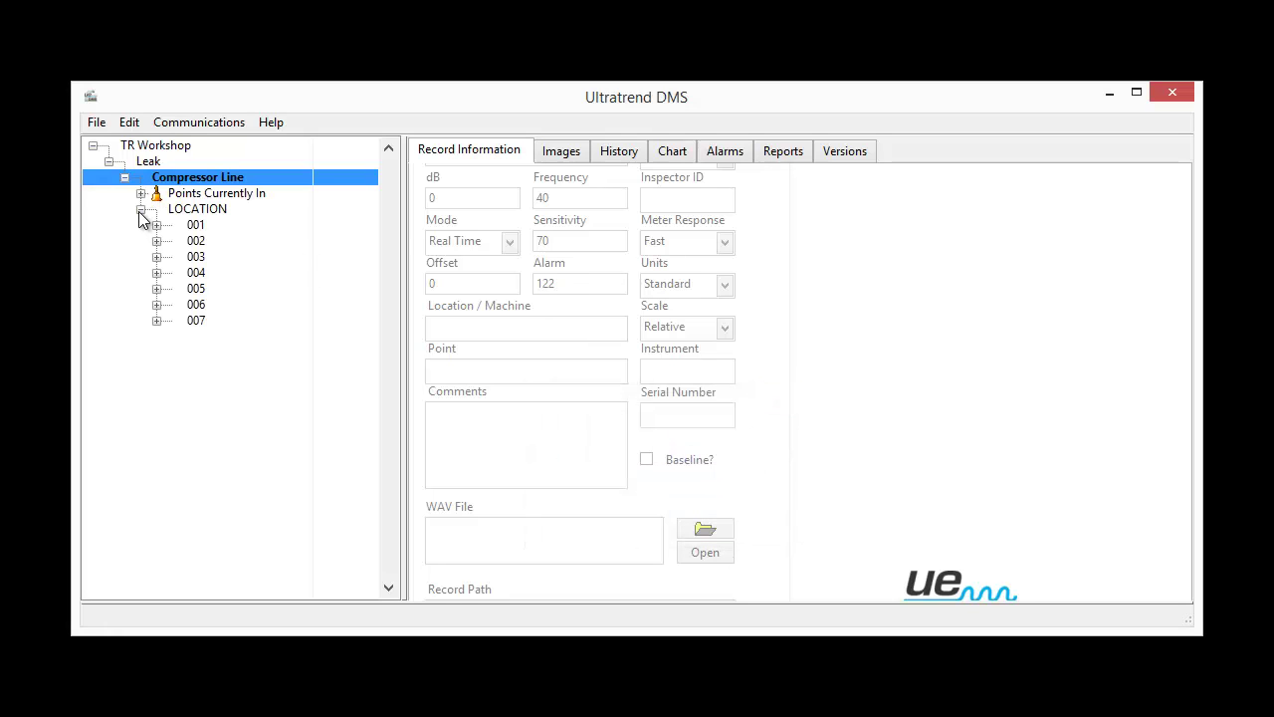
# Set point 001's 13/08/2014 record to pressure 4, distance 30 CM, comment C1.
pyautogui.click(156, 225)
pyautogui.click(350, 240)
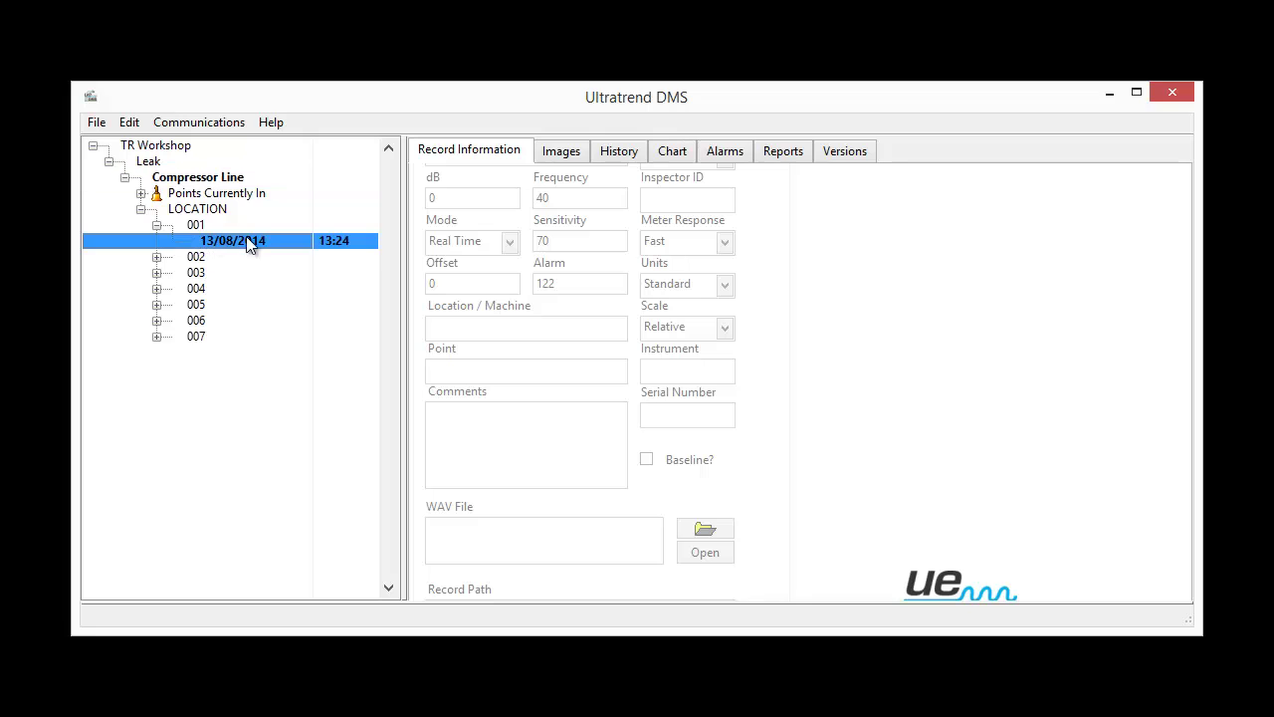
pyautogui.press('Tab')
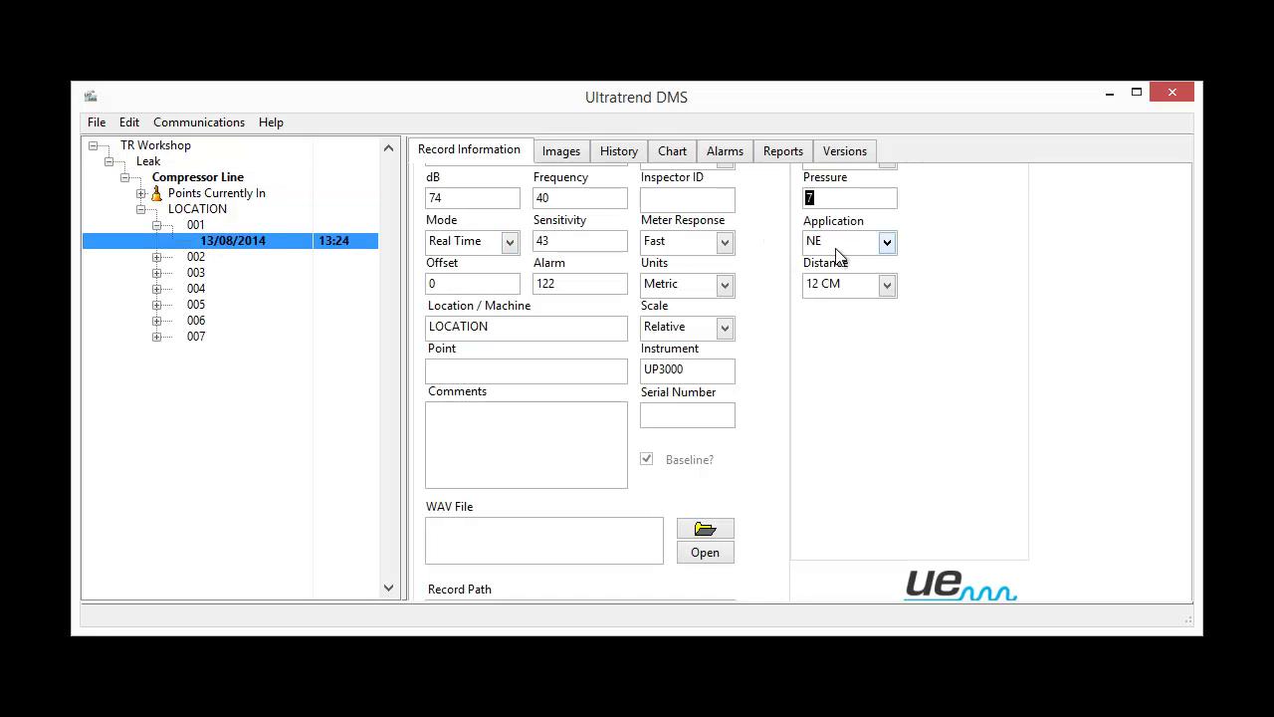
pyautogui.press('BackSpace')
pyautogui.write('4')
pyautogui.click(888, 286)
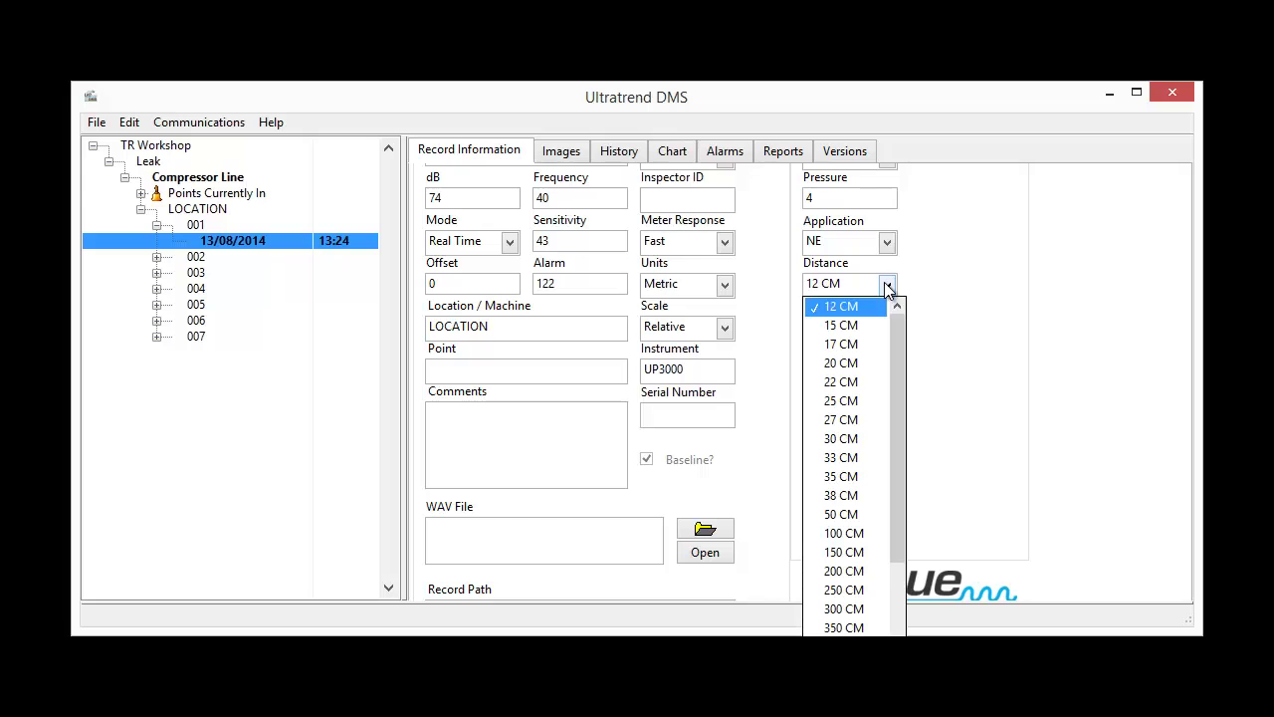
pyautogui.click(844, 438)
pyautogui.click(470, 418)
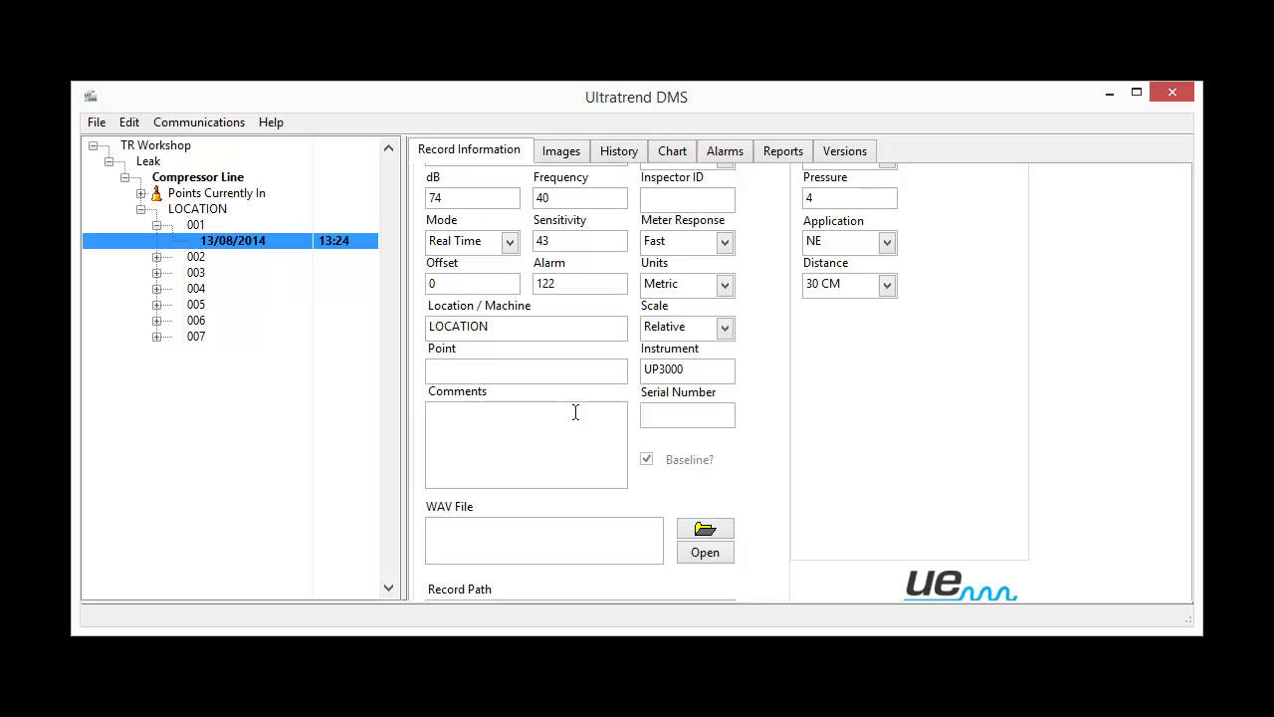
pyautogui.write('C1')
# Set point 002's record to distance 30 CM and pressure 4.
pyautogui.click(156, 256)
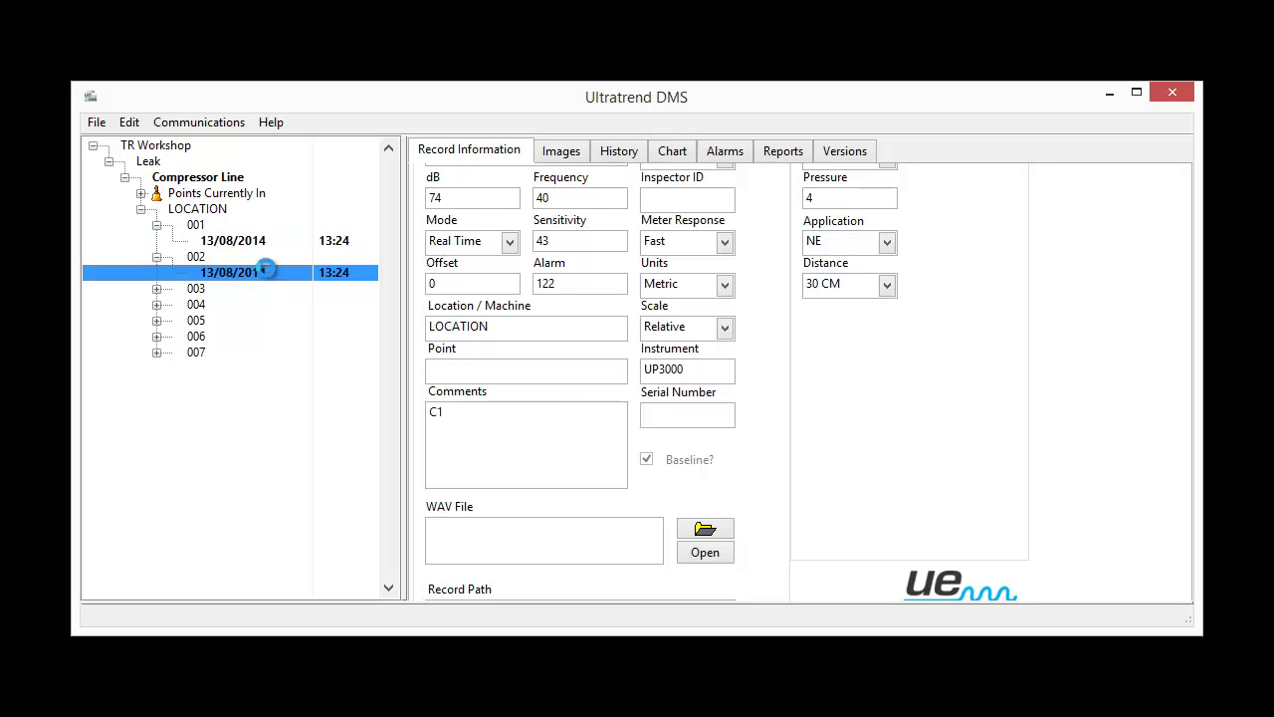
pyautogui.click(886, 285)
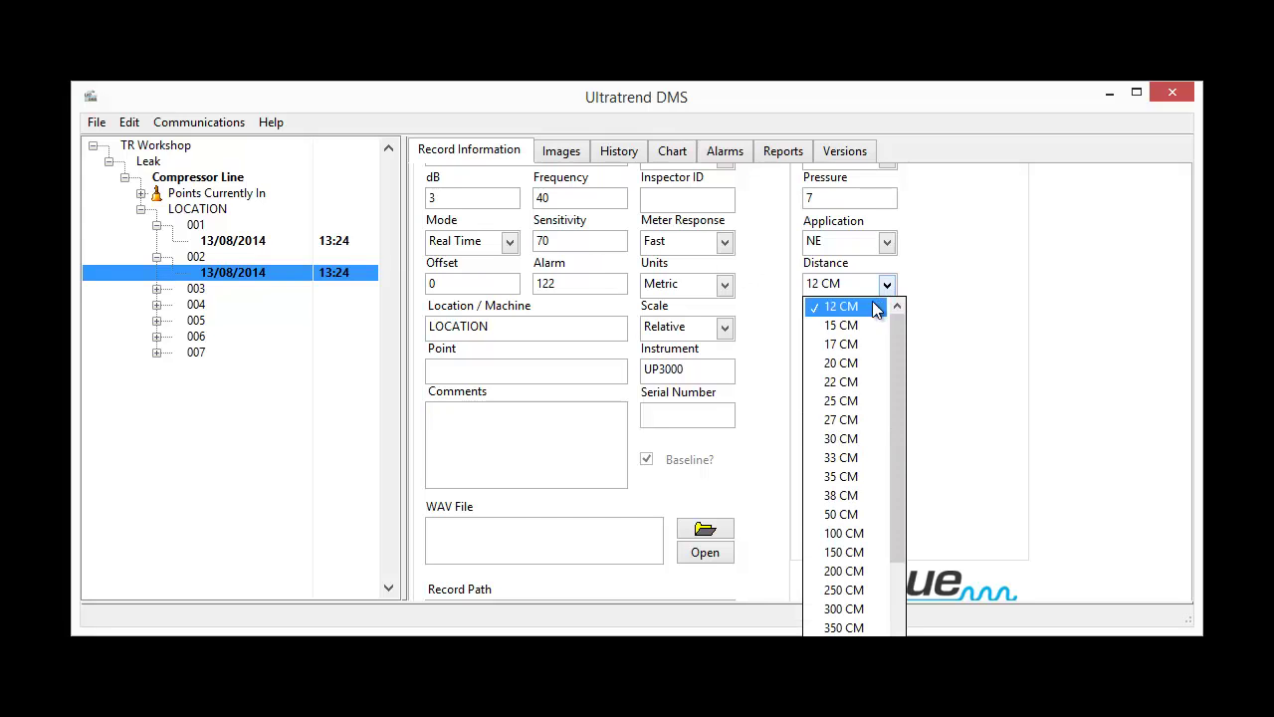
pyautogui.click(854, 439)
pyautogui.doubleClick(821, 200)
pyautogui.write('4')
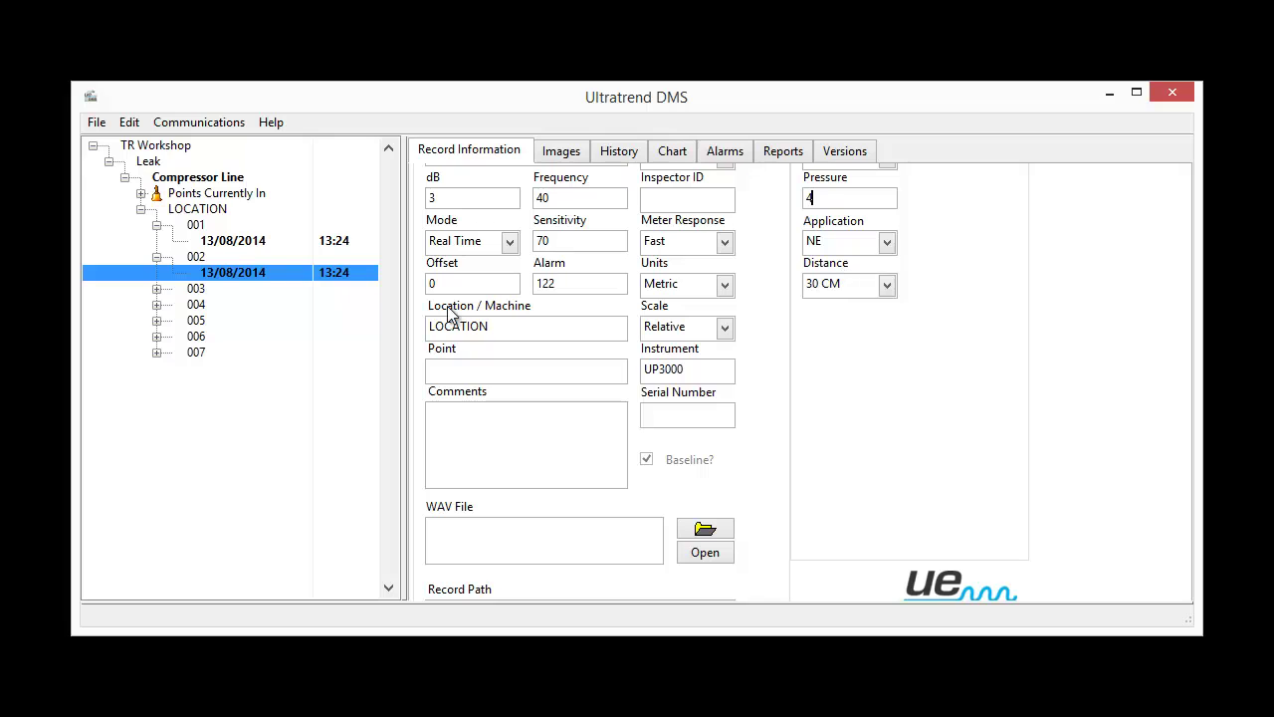
pyautogui.click(464, 416)
# Comment record 002 as C2, then set record 003 to 30 CM and pressure 4 with C3.
pyautogui.write('C2')
pyautogui.click(157, 291)
pyautogui.click(233, 306)
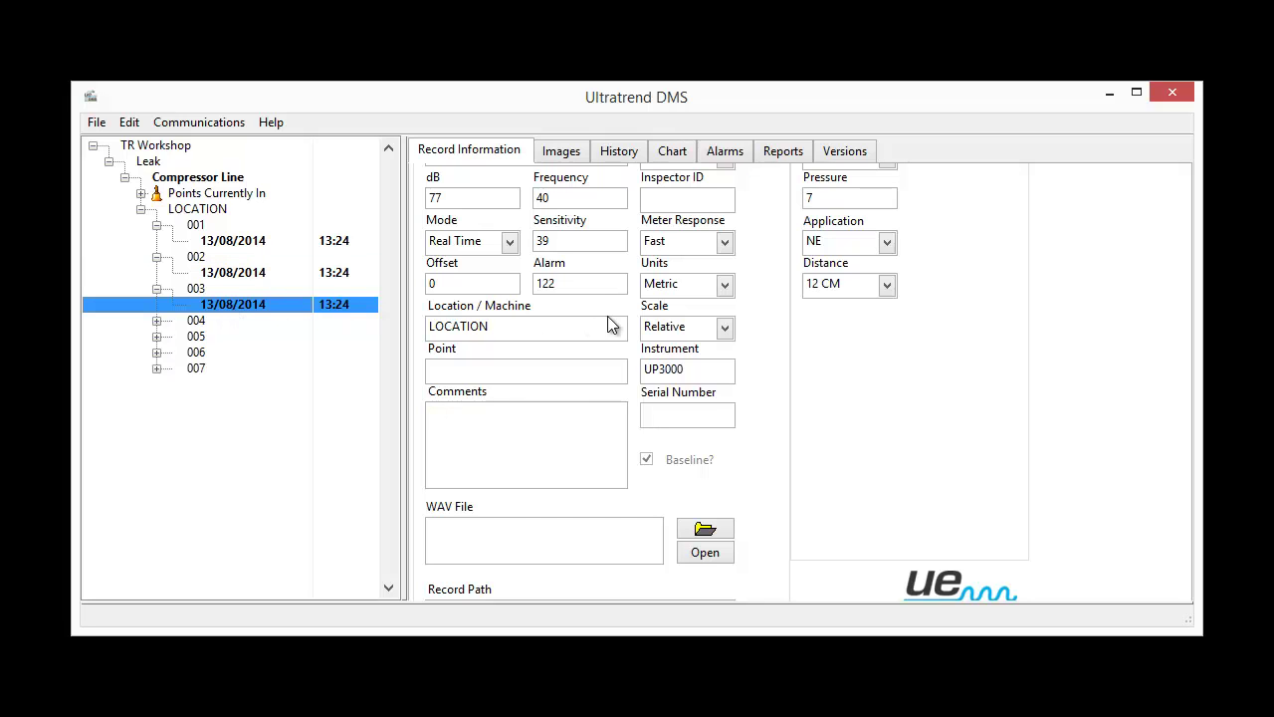
pyautogui.click(882, 287)
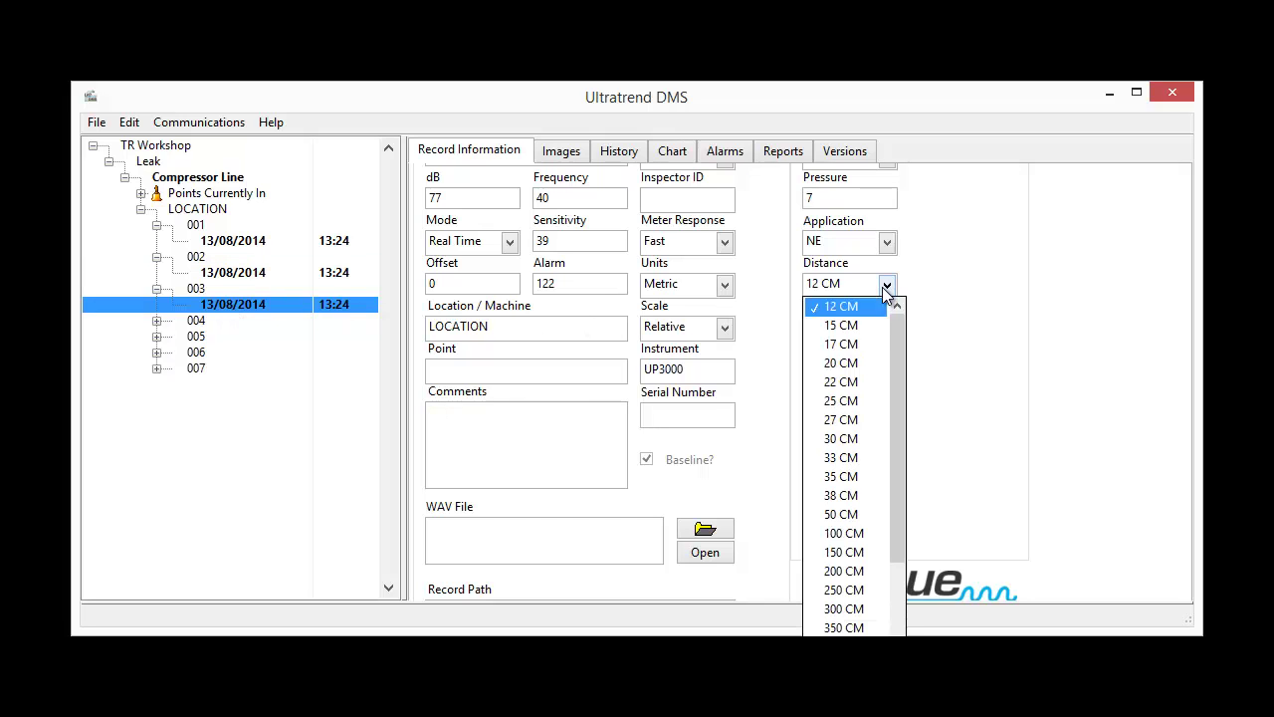
pyautogui.click(855, 439)
pyautogui.doubleClick(826, 199)
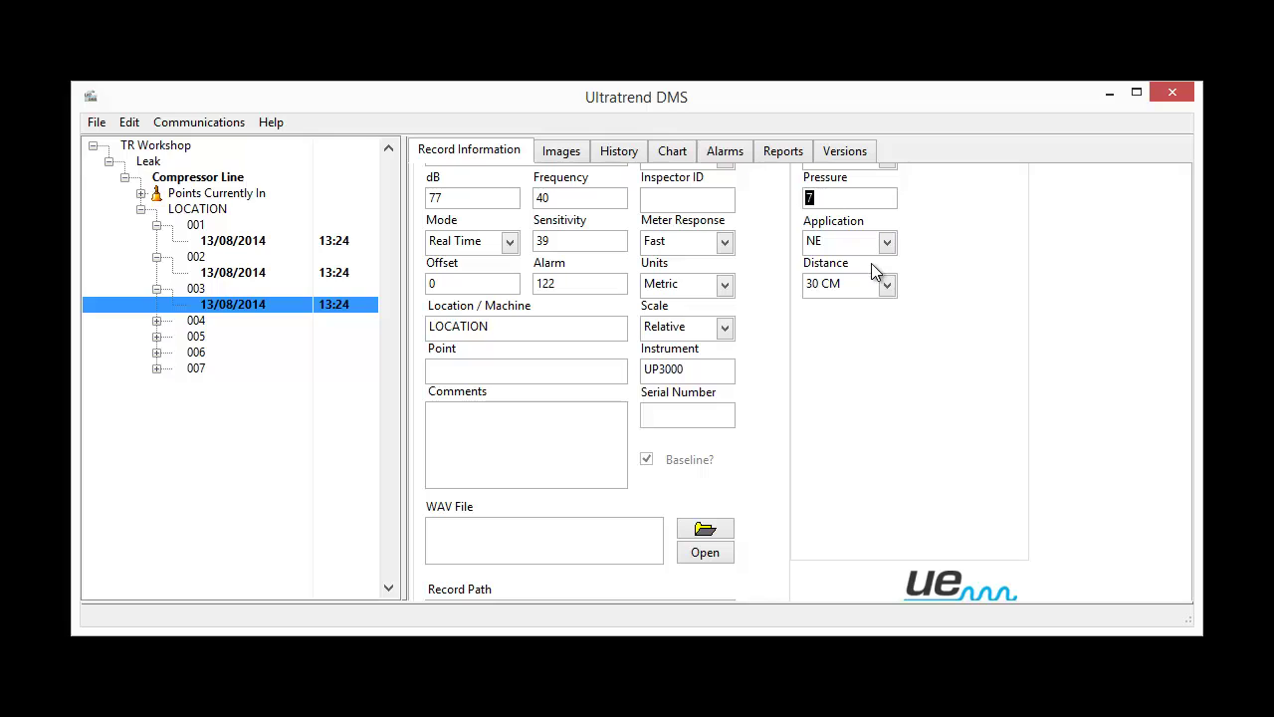
pyautogui.write('4')
pyautogui.write('C3')
# Set record 004 to pressure 4, distance 30 CM, comment P1, then open point 005's record.
pyautogui.click(157, 320)
pyautogui.click(276, 336)
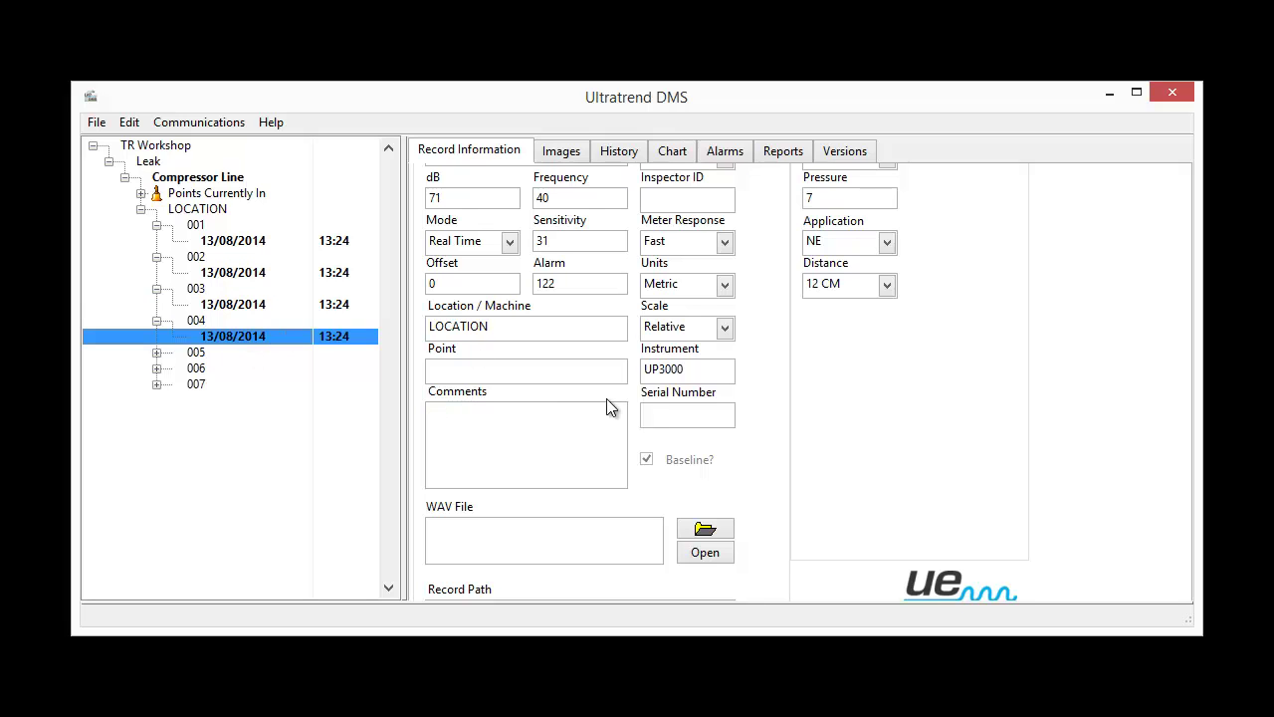
pyautogui.hotkey('shift', 'Tab')
pyautogui.hotkey('shift', 'Tab')
pyautogui.write('4')
pyautogui.click(887, 285)
pyautogui.click(851, 438)
pyautogui.click(473, 426)
pyautogui.write('P1')
pyautogui.click(157, 353)
pyautogui.click(216, 371)
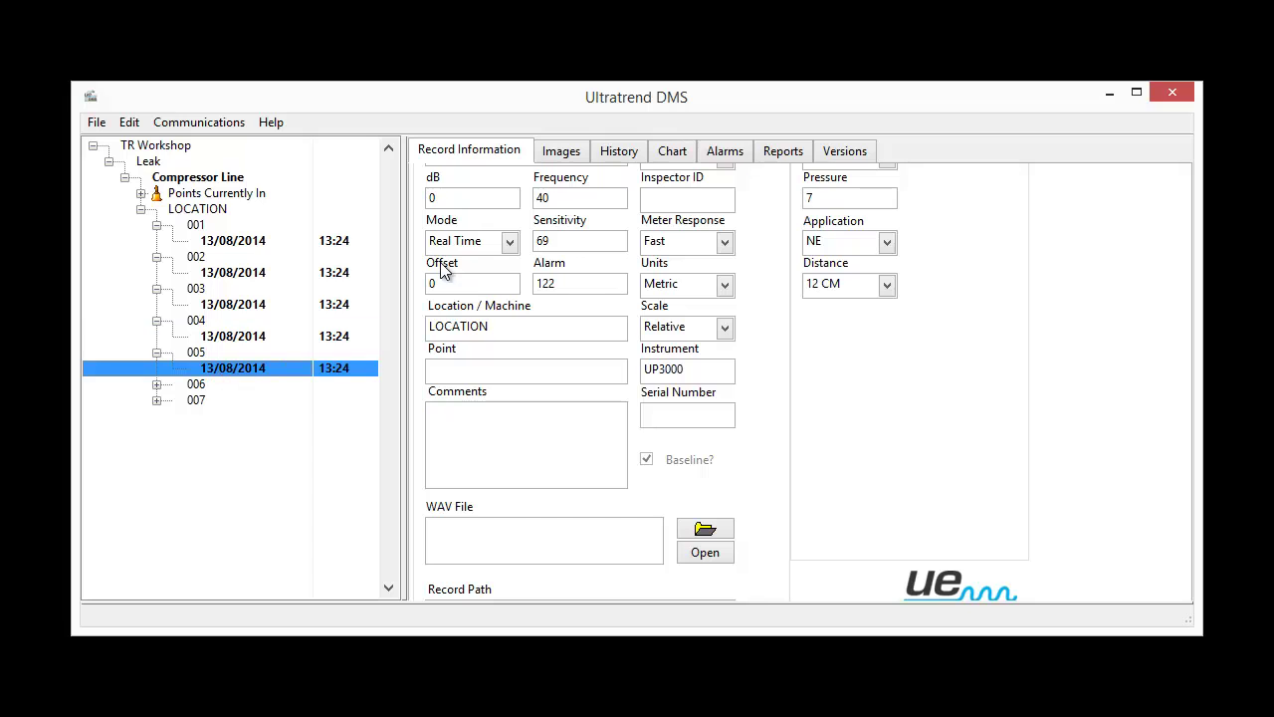
# Delete points 005, 006 and 007, confirming each deletion.
pyautogui.click(197, 352)
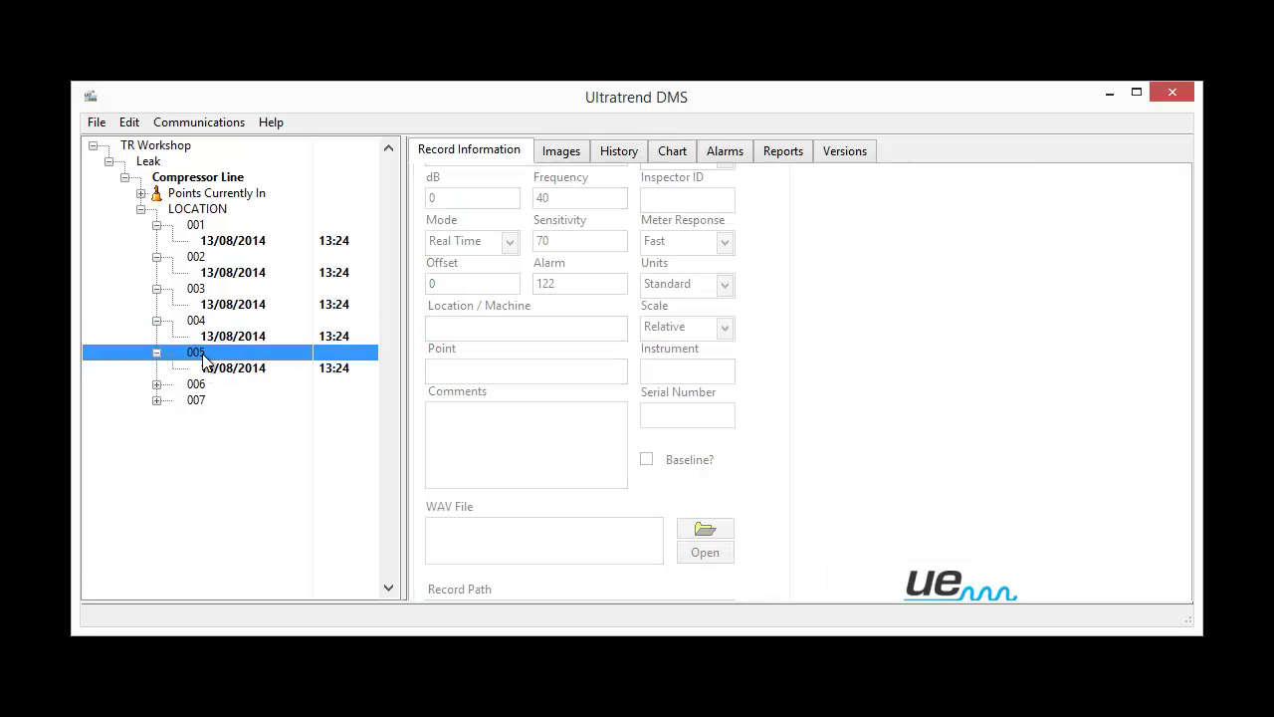
pyautogui.rightClick(204, 355)
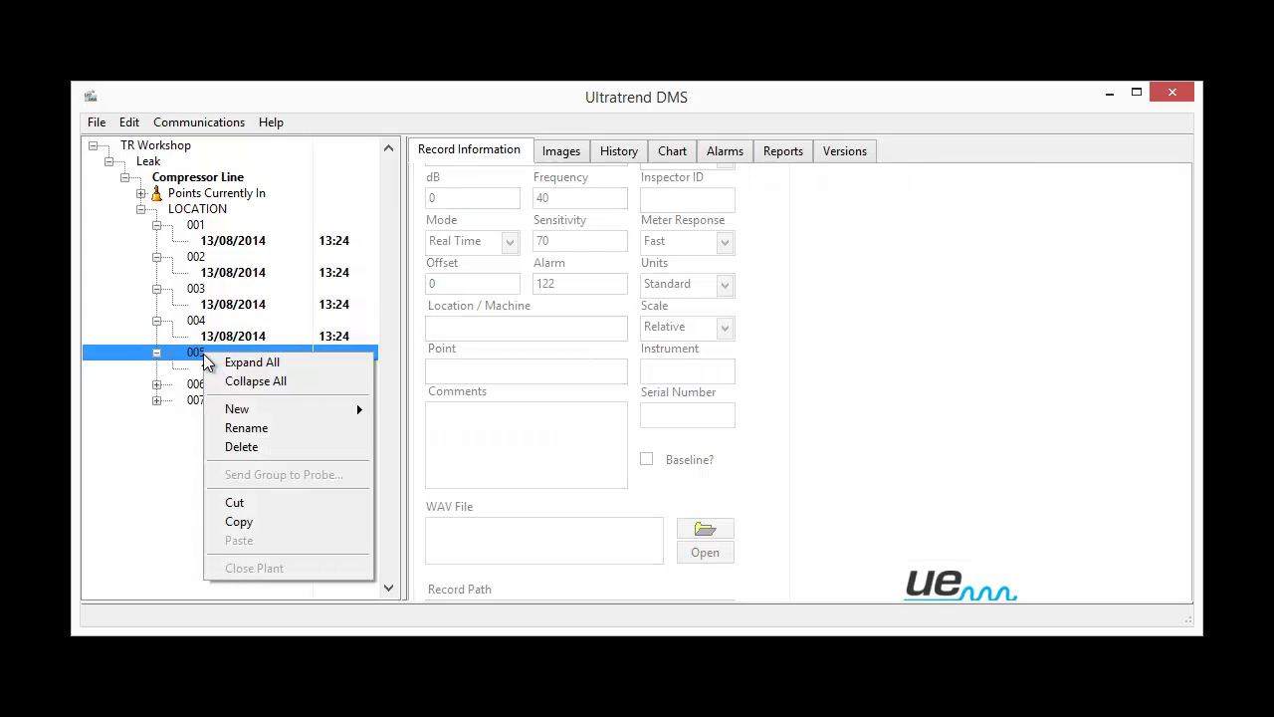
pyautogui.click(259, 444)
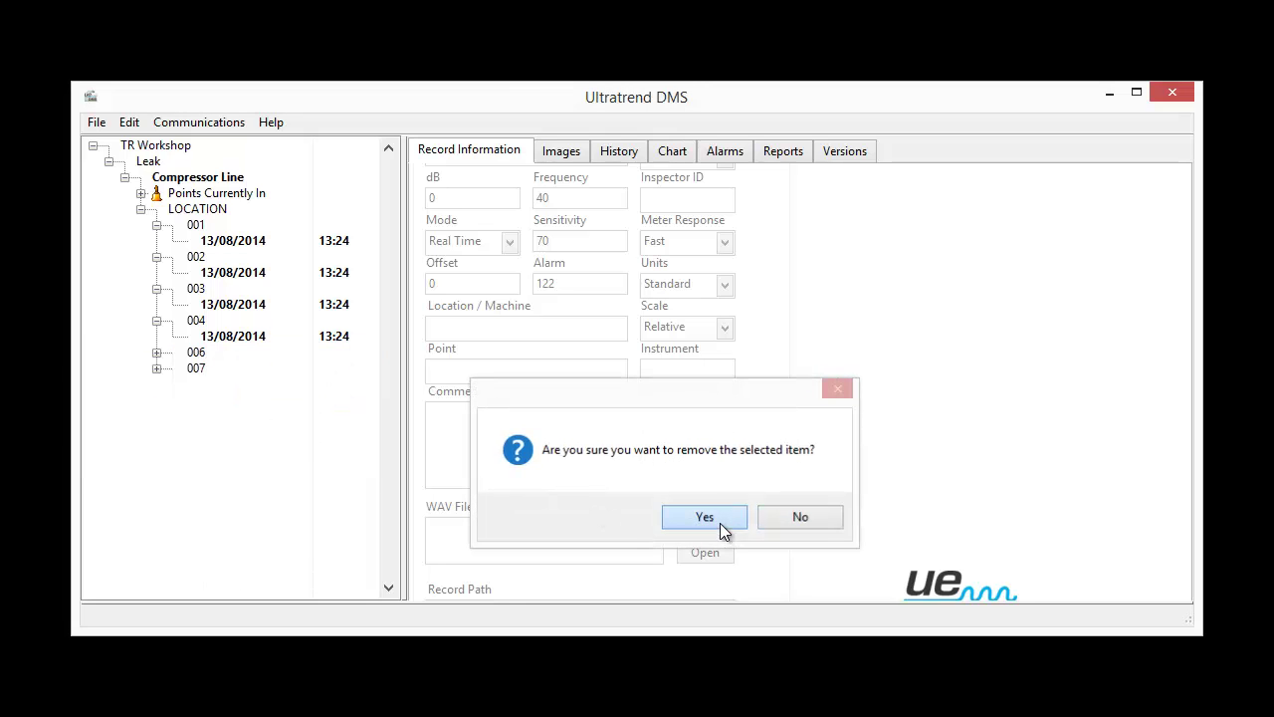
pyautogui.click(717, 520)
pyautogui.rightClick(202, 356)
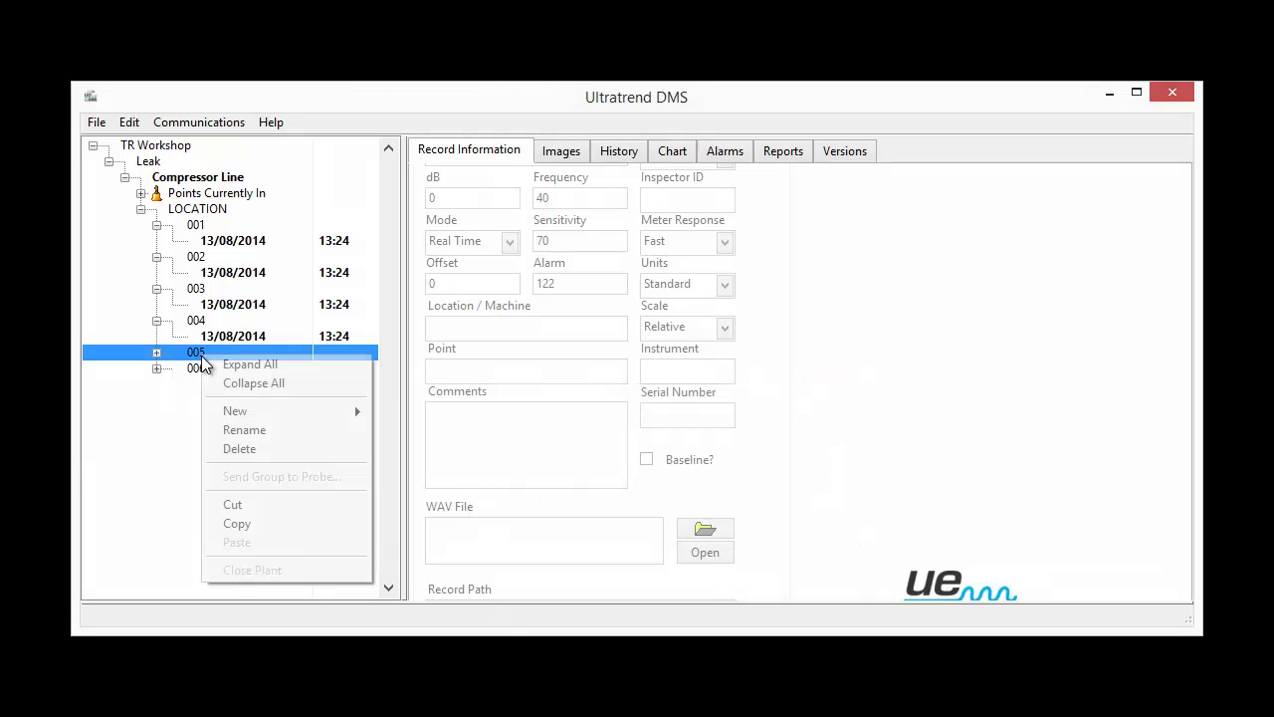
pyautogui.click(244, 450)
pyautogui.click(705, 518)
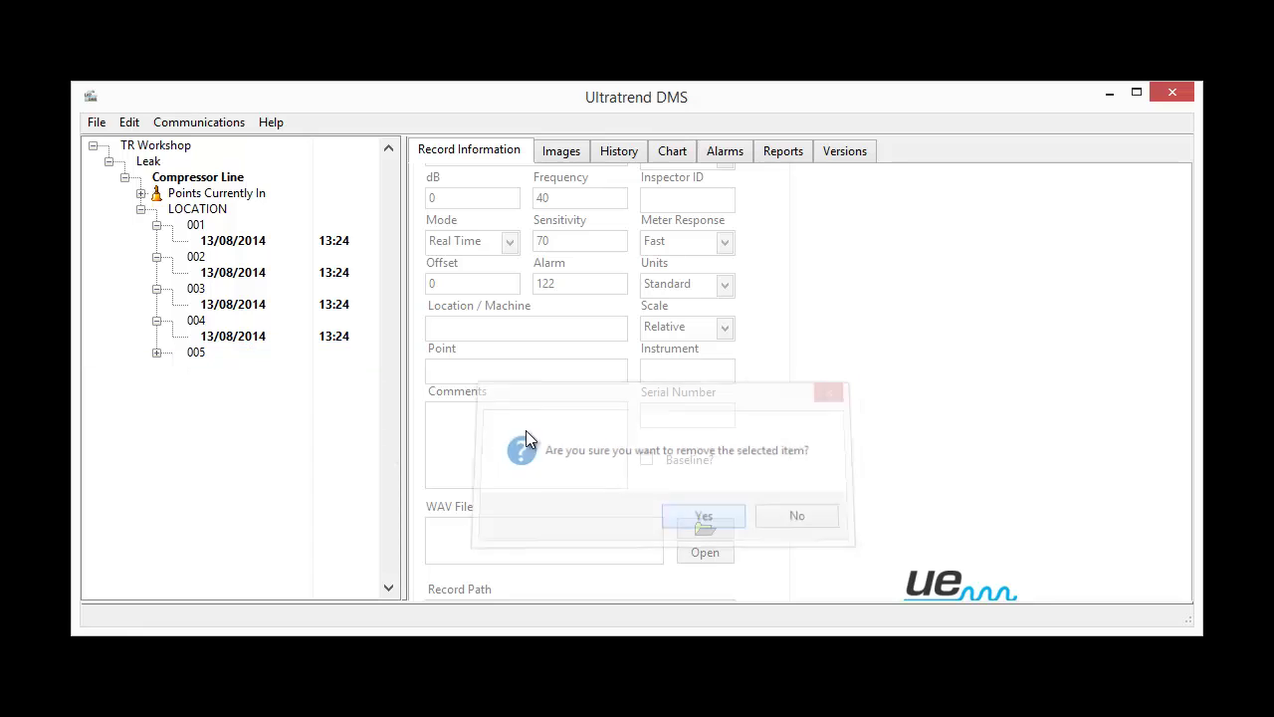
pyautogui.rightClick(194, 353)
pyautogui.click(242, 447)
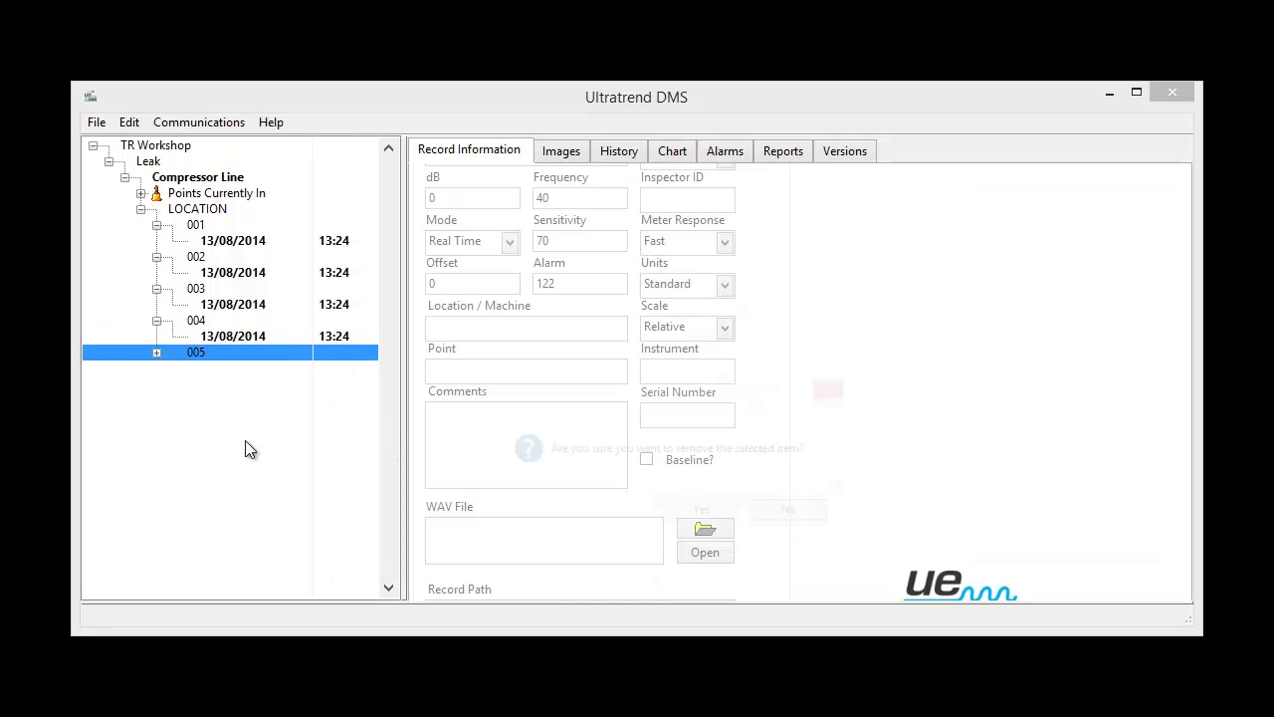
pyautogui.click(701, 516)
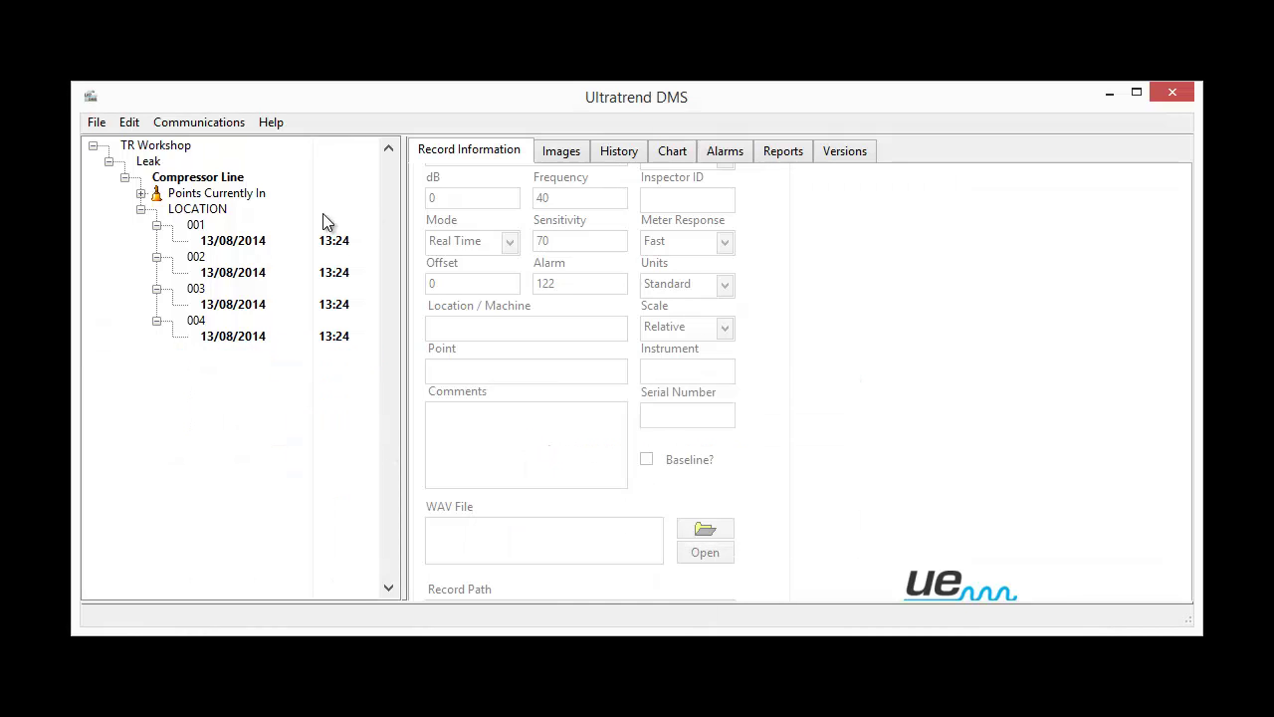
# Enter inspector ID MR on record 001 and GM on record 002.
pyautogui.click(236, 242)
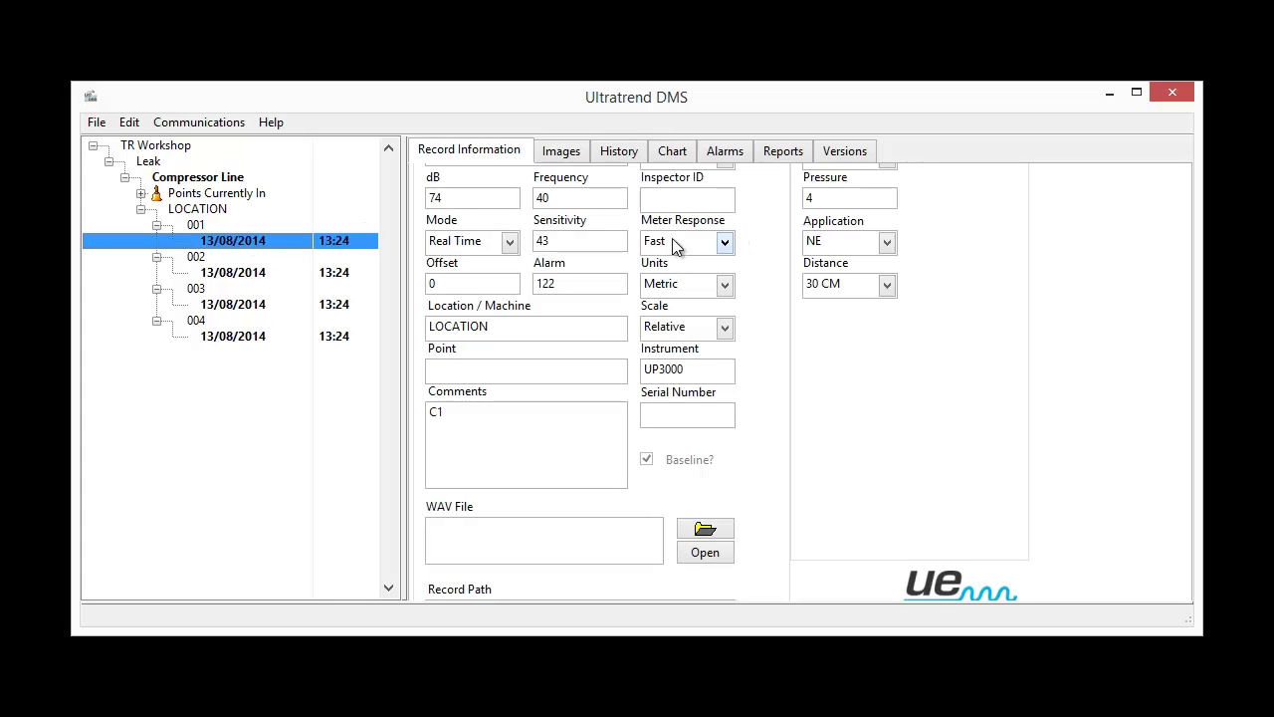
pyautogui.click(682, 200)
pyautogui.write('9m')
pyautogui.press('BackSpace')
pyautogui.press('BackSpace')
pyautogui.write('MR')
pyautogui.click(215, 273)
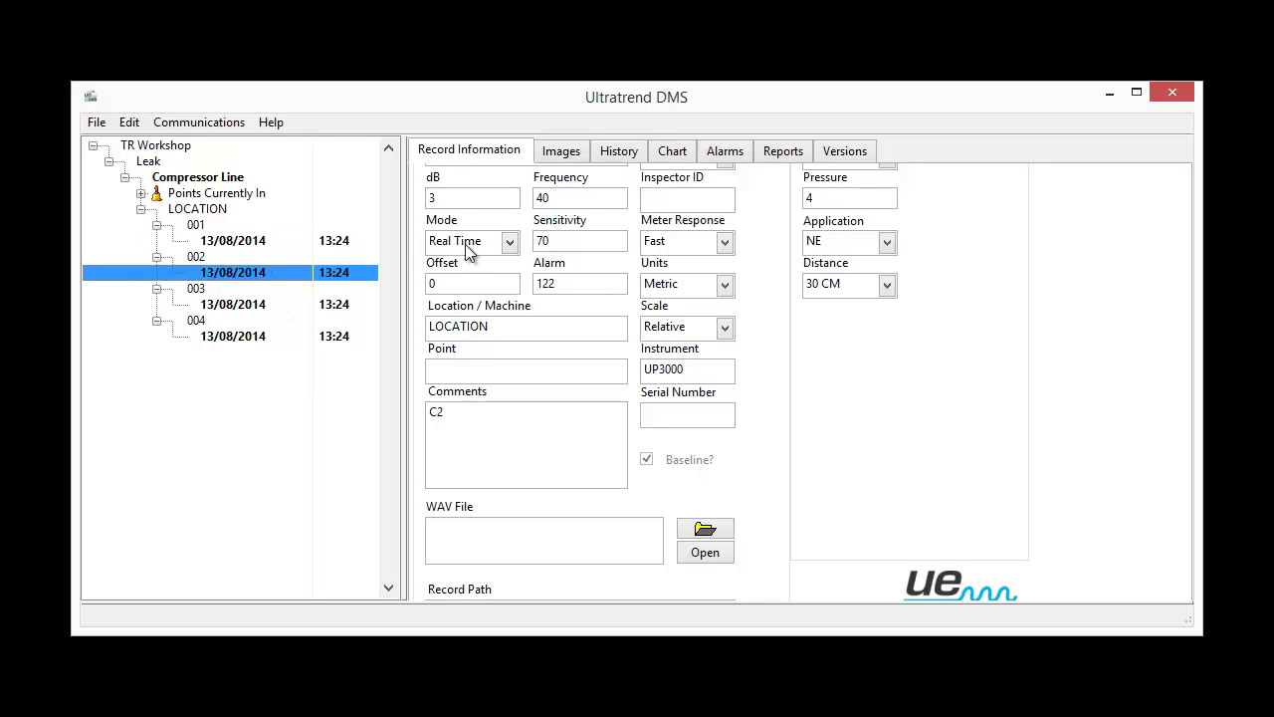
pyautogui.click(650, 198)
pyautogui.write('GM')
# Enter inspector ID GM on records 003 and 004, then reselect the Compressor Line location.
pyautogui.click(267, 303)
pyautogui.click(653, 198)
pyautogui.write('GM')
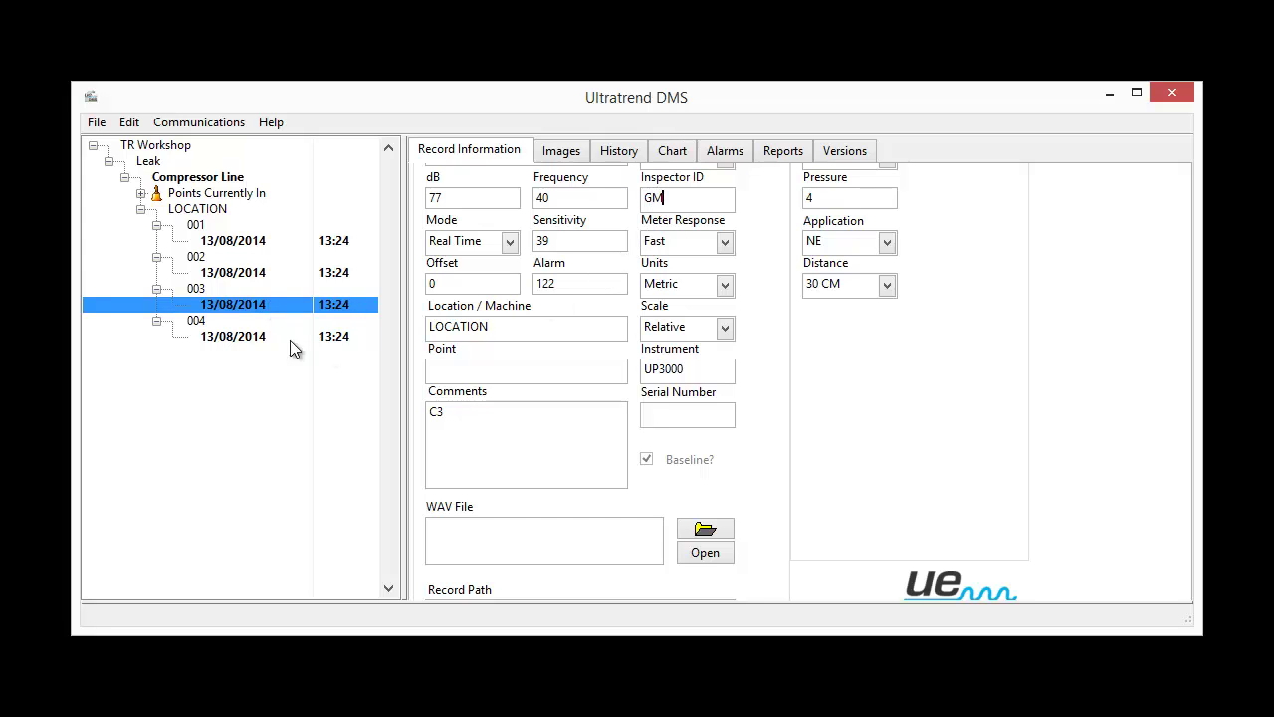
pyautogui.click(275, 336)
pyautogui.click(673, 199)
pyautogui.write('GM')
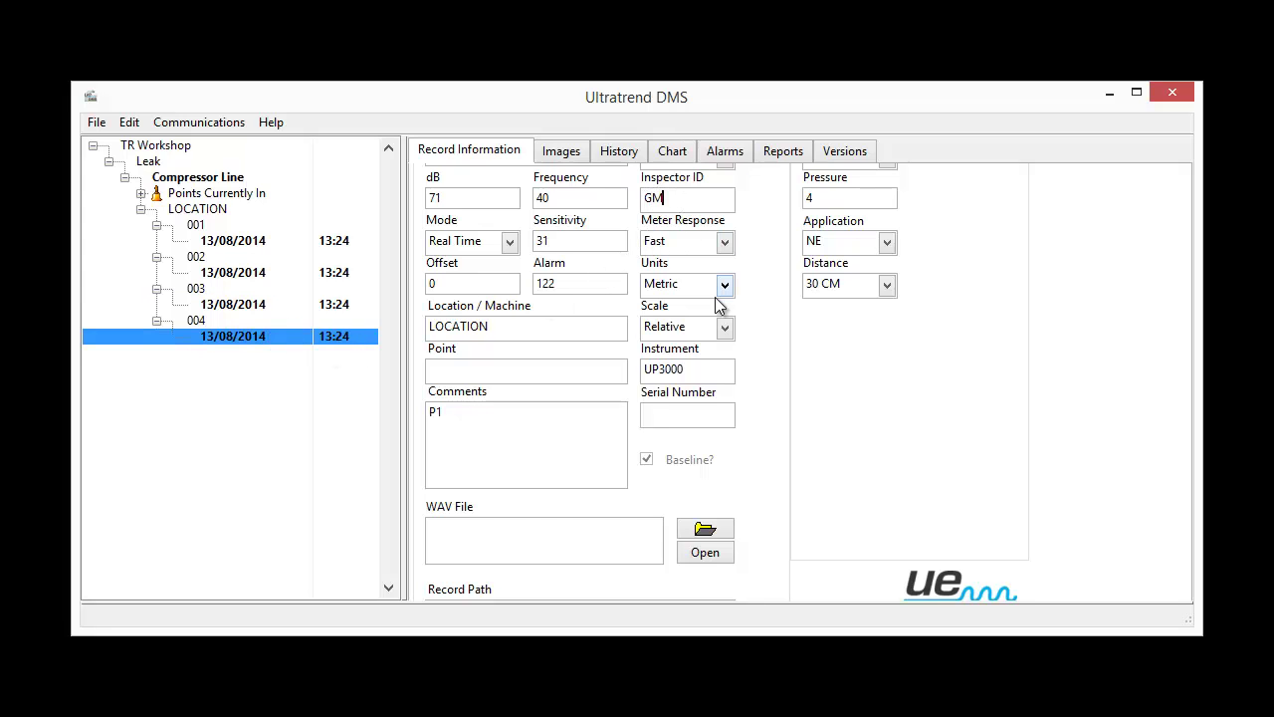
pyautogui.click(249, 242)
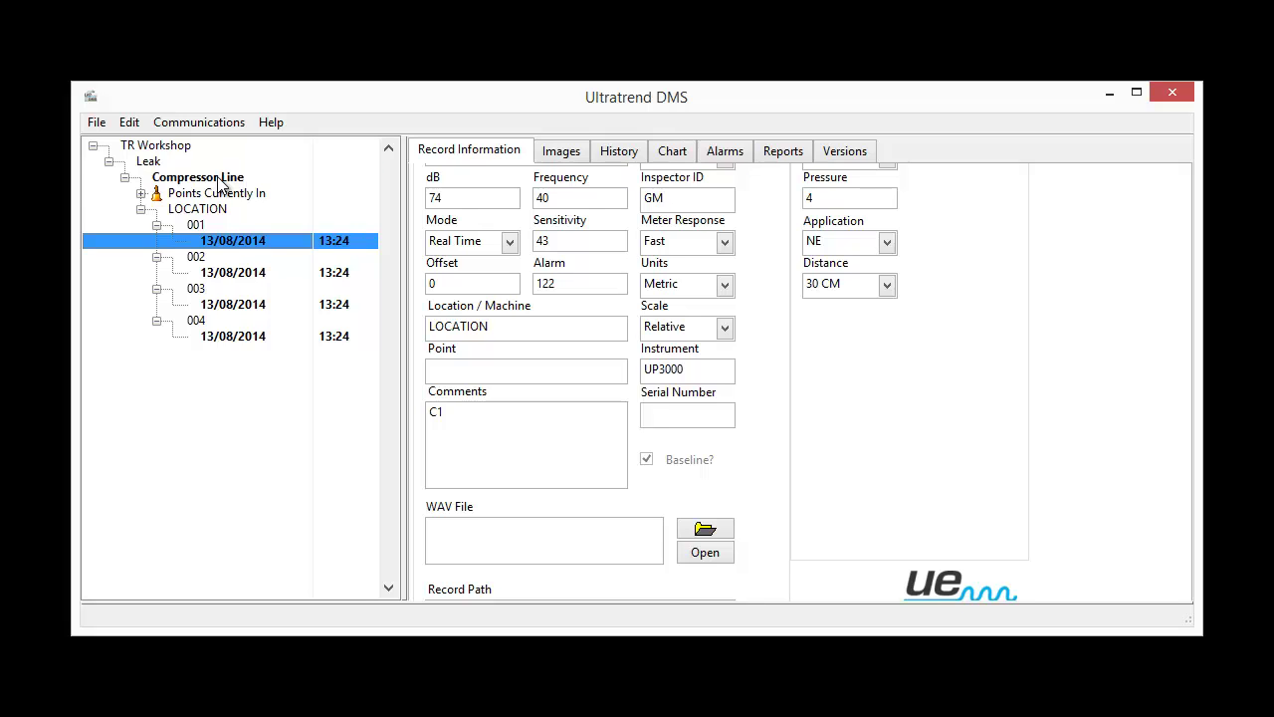
pyautogui.click(219, 179)
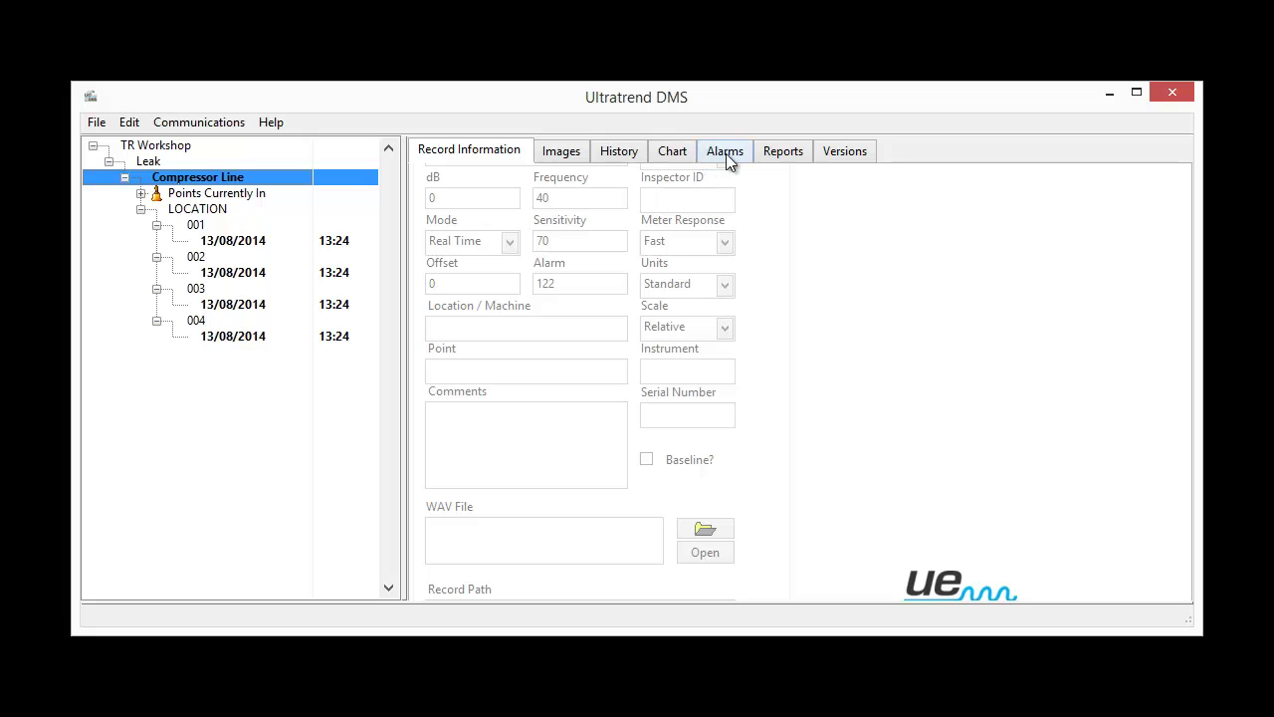
# Show the Reports page and pick Compressed Air Report from the Leak report list.
pyautogui.click(782, 151)
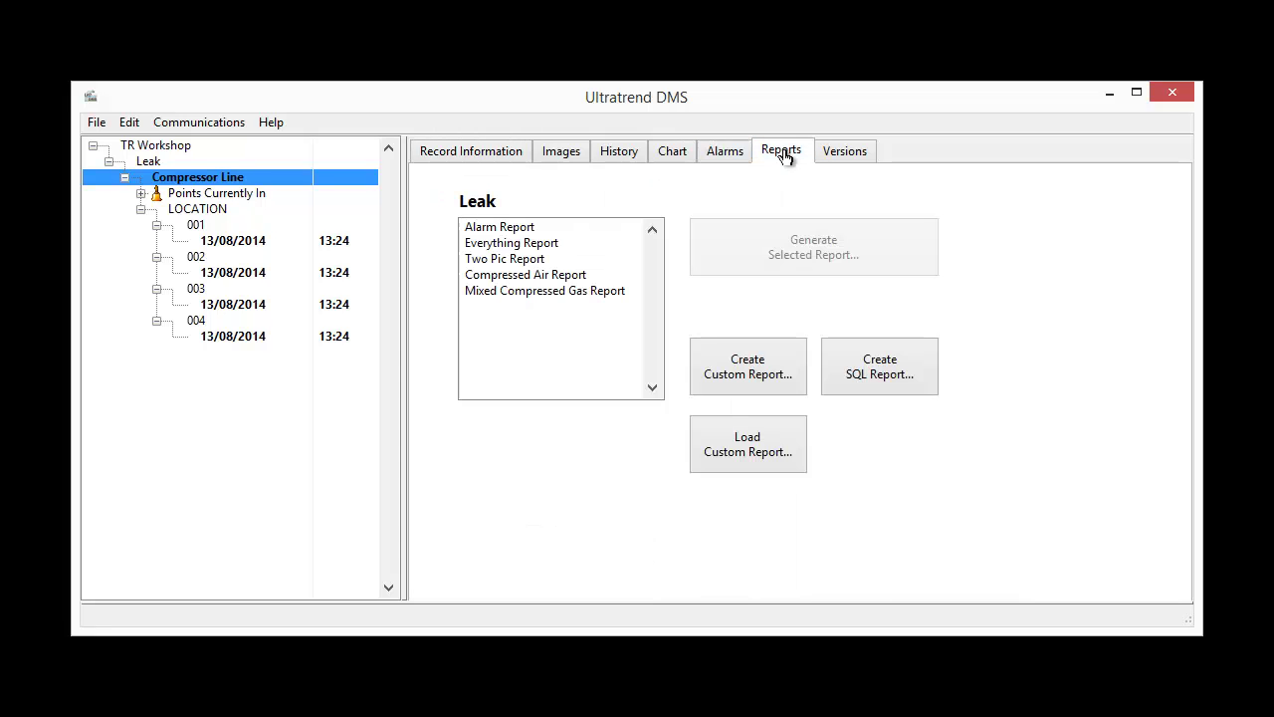
pyautogui.click(544, 276)
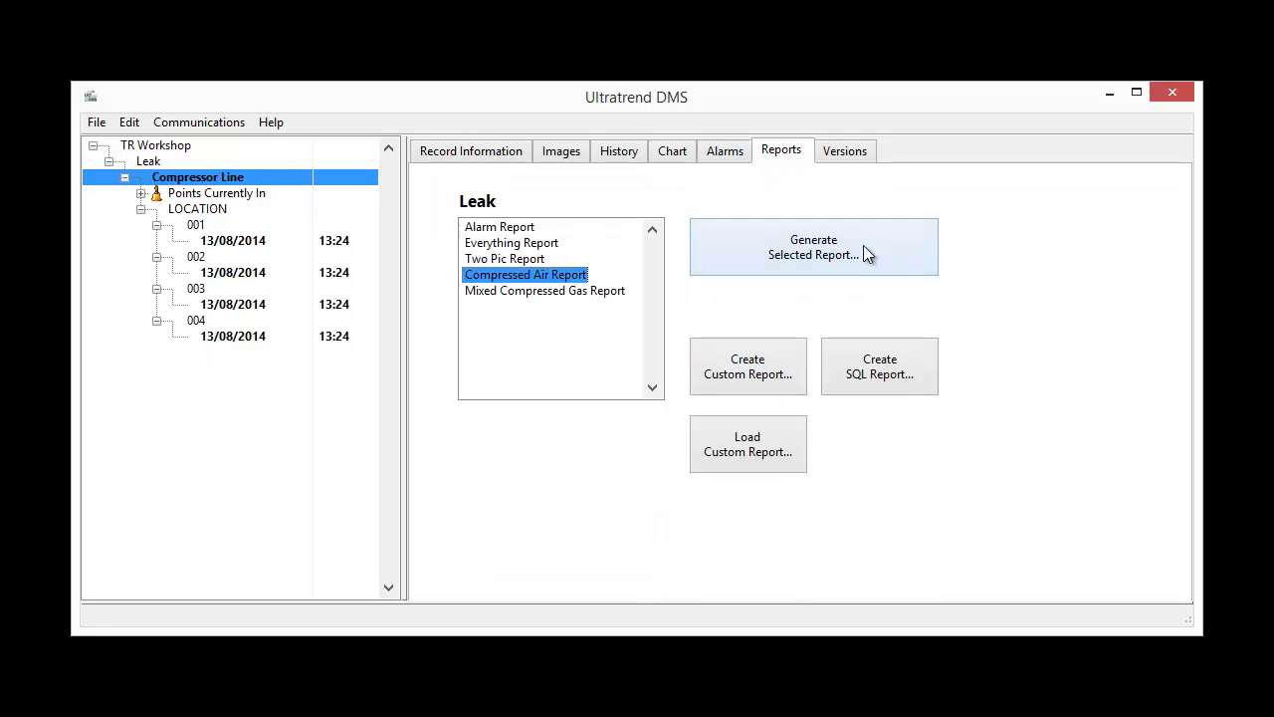
# Generate the Compressed Air Report as Excel file 'TEST1' and acknowledge the success message.
pyautogui.click(830, 246)
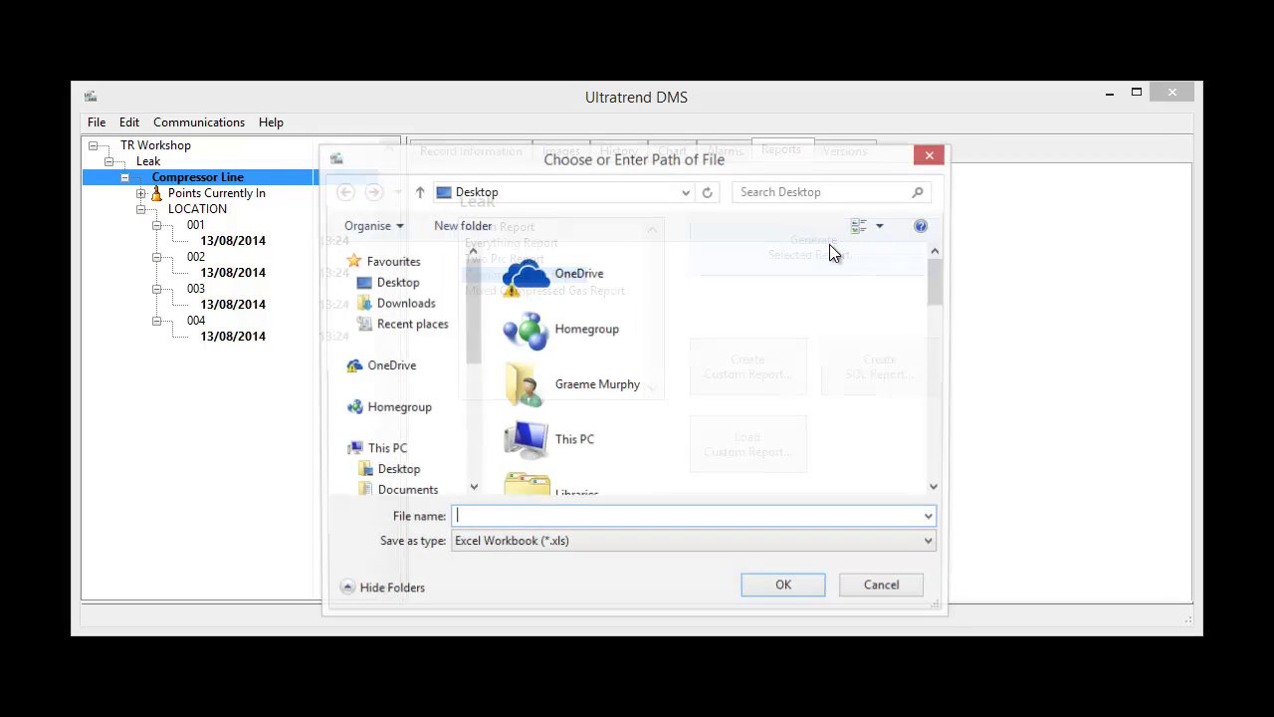
pyautogui.write('TEST1')
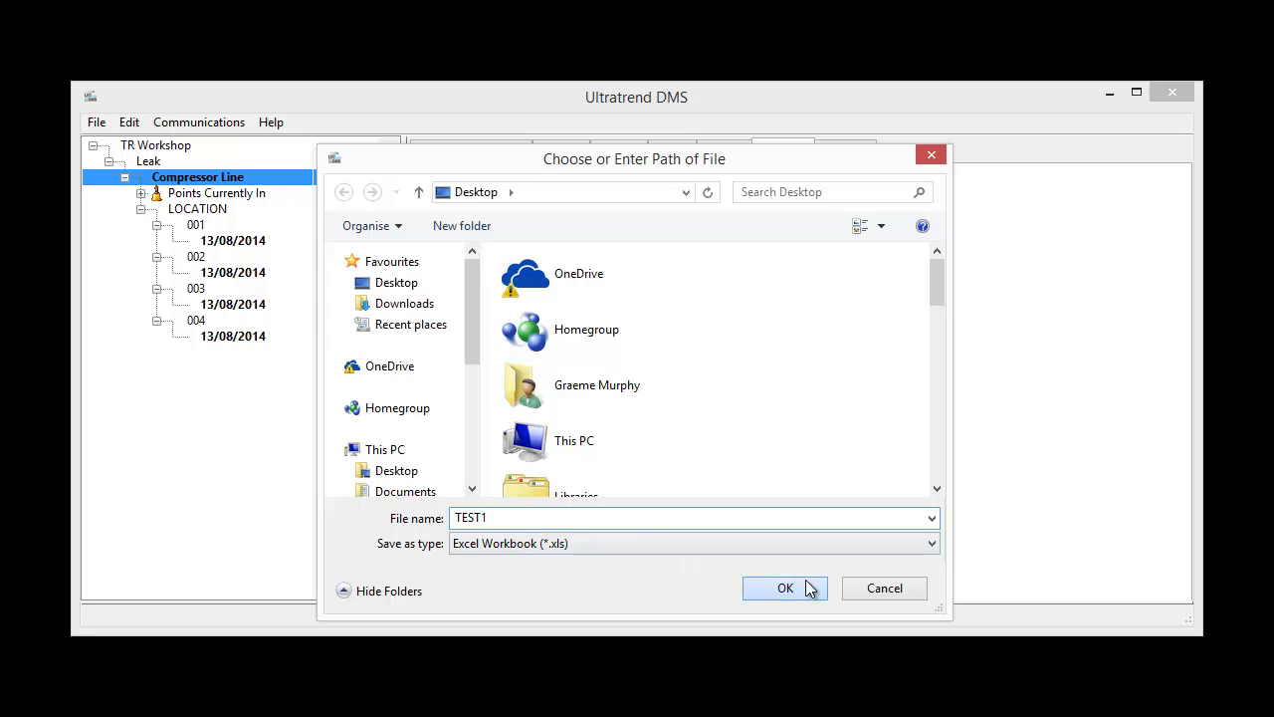
pyautogui.click(804, 587)
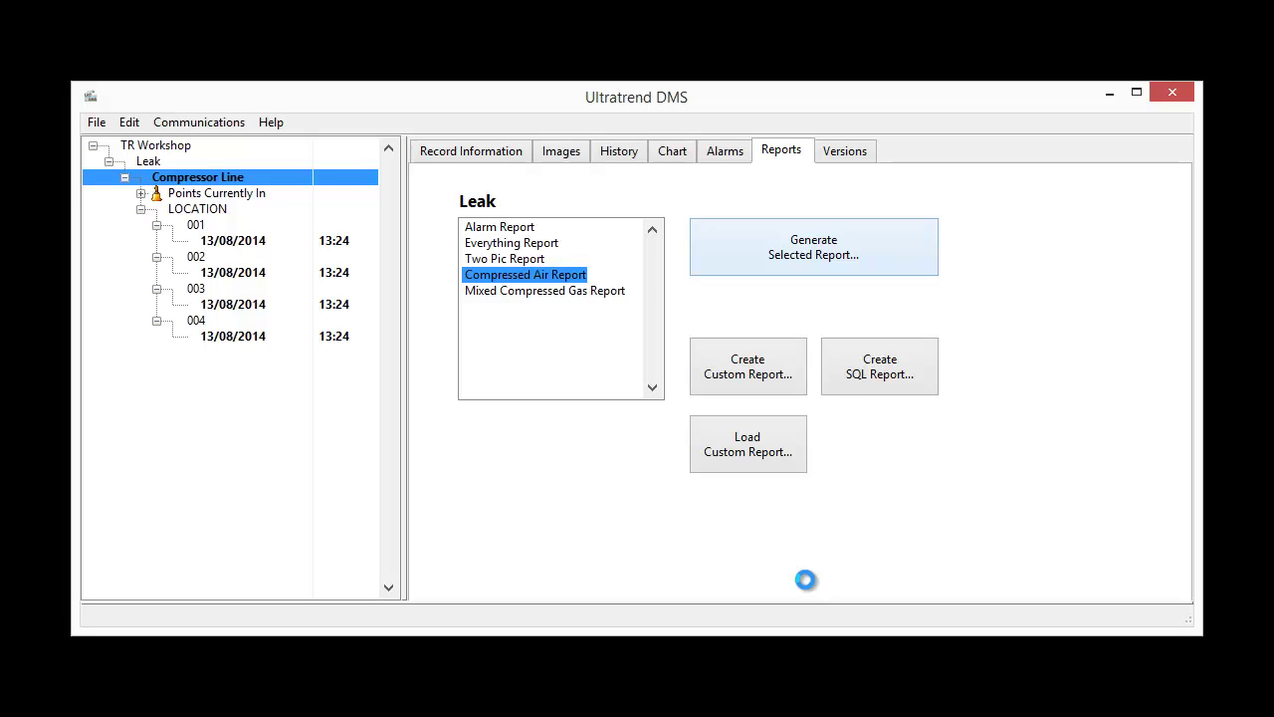
pyautogui.click(784, 517)
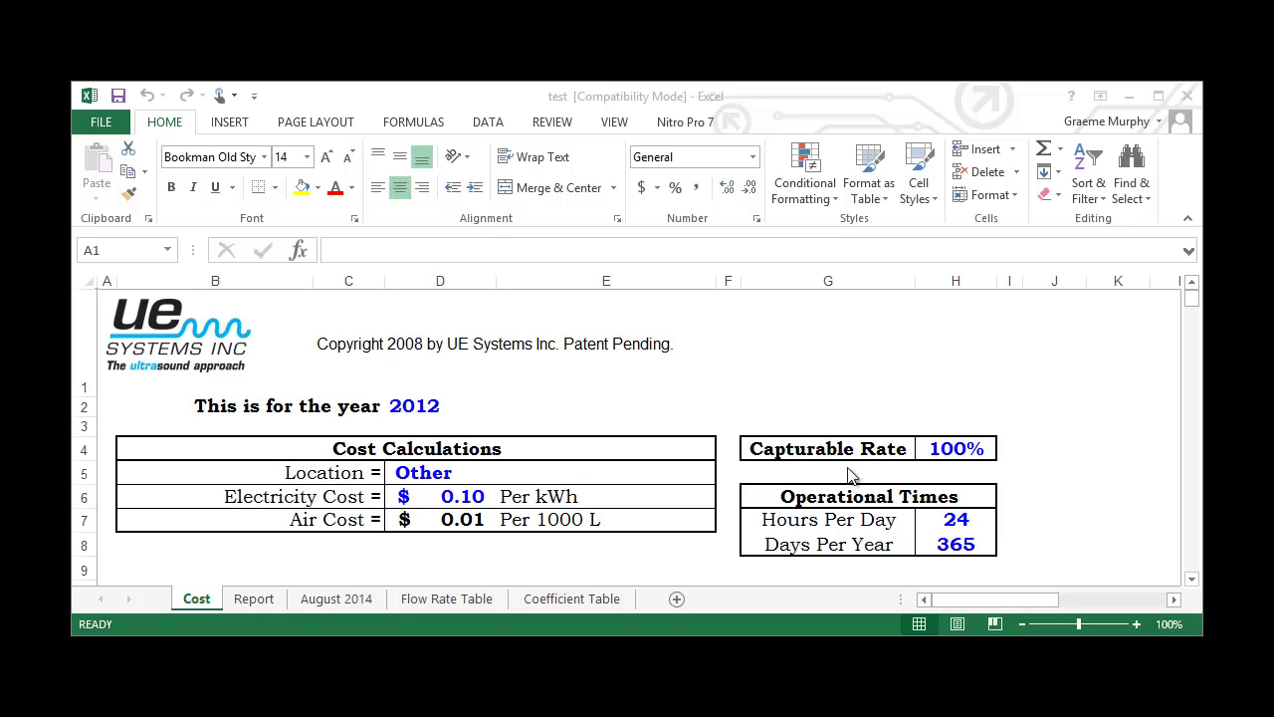
# Change the Cost sheet's Location in cell D5 from Other to Australia.
pyautogui.click(448, 474)
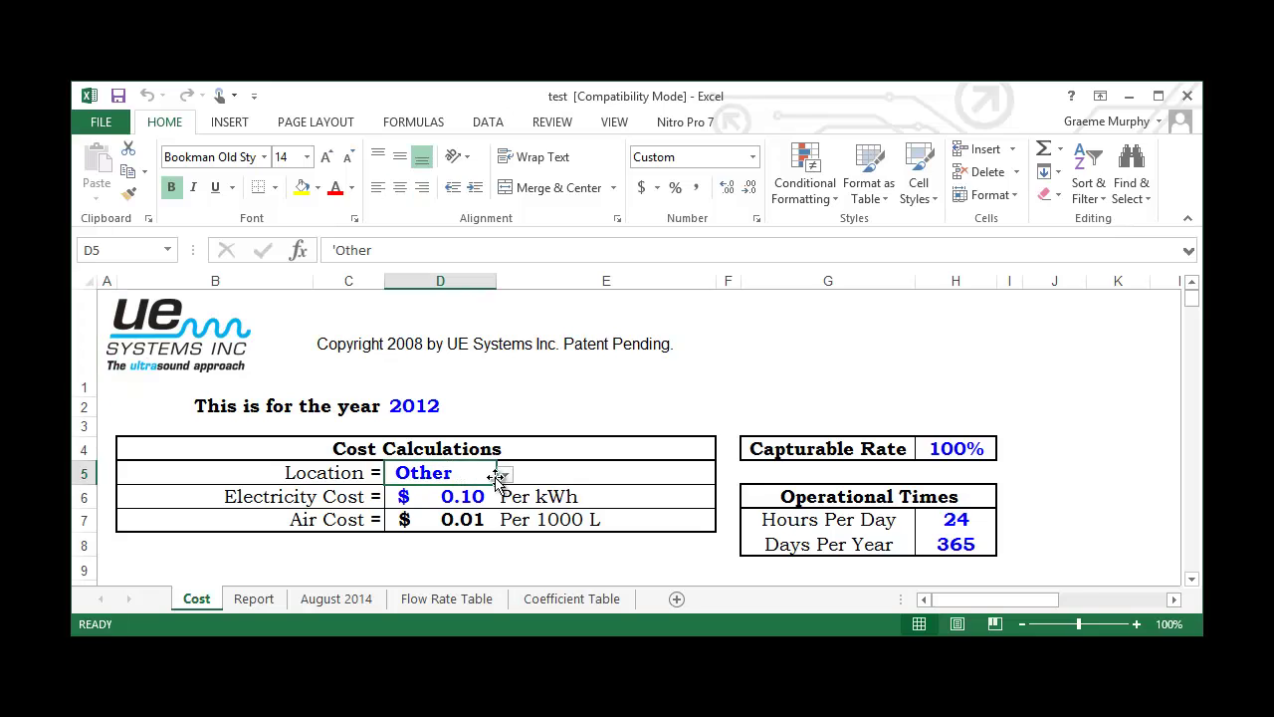
pyautogui.click(505, 475)
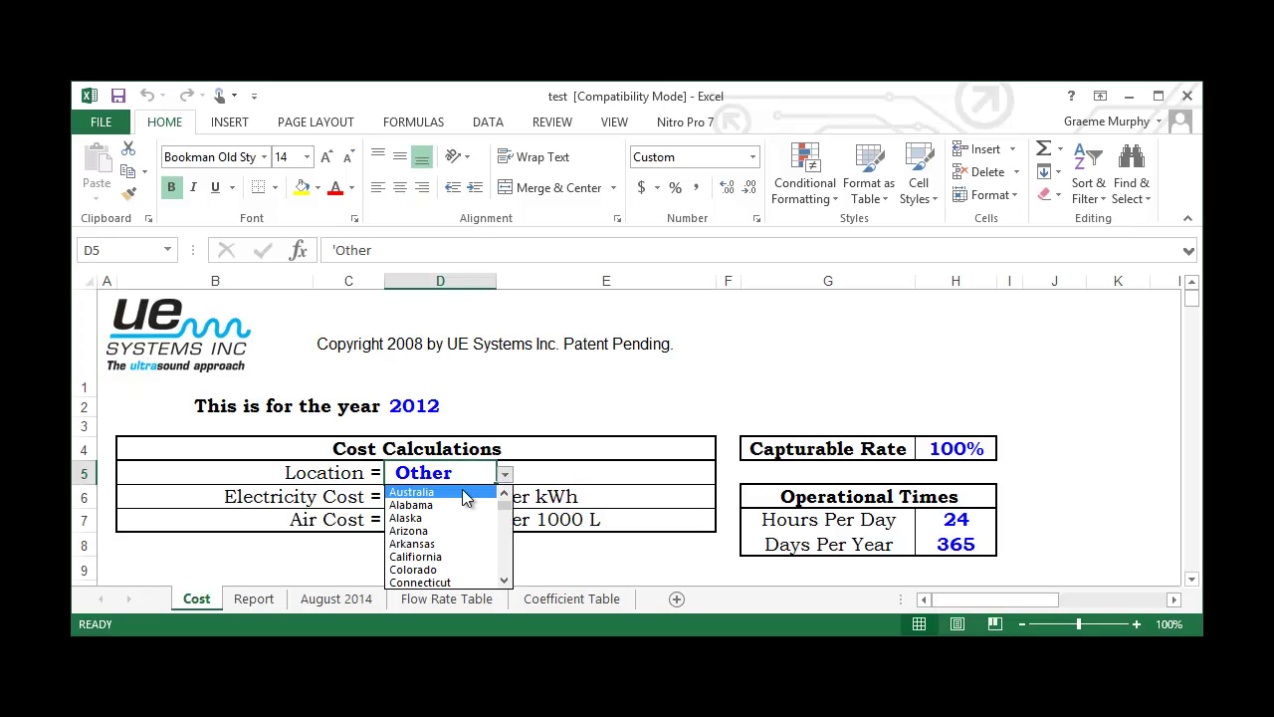
pyautogui.click(465, 493)
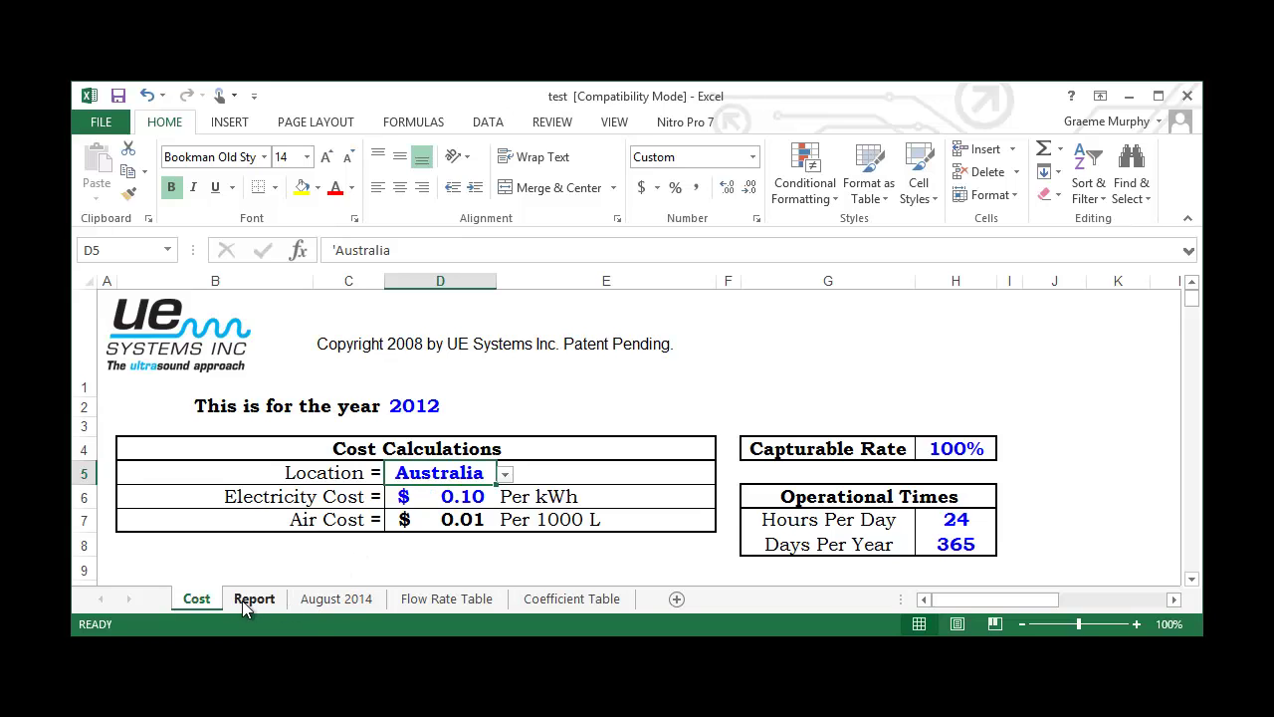
# On the August 2014 sheet, inspect the $2,289.38 total in E6 and the Q8:Q11 cost avoidance formulas.
pyautogui.click(341, 601)
pyautogui.click(438, 469)
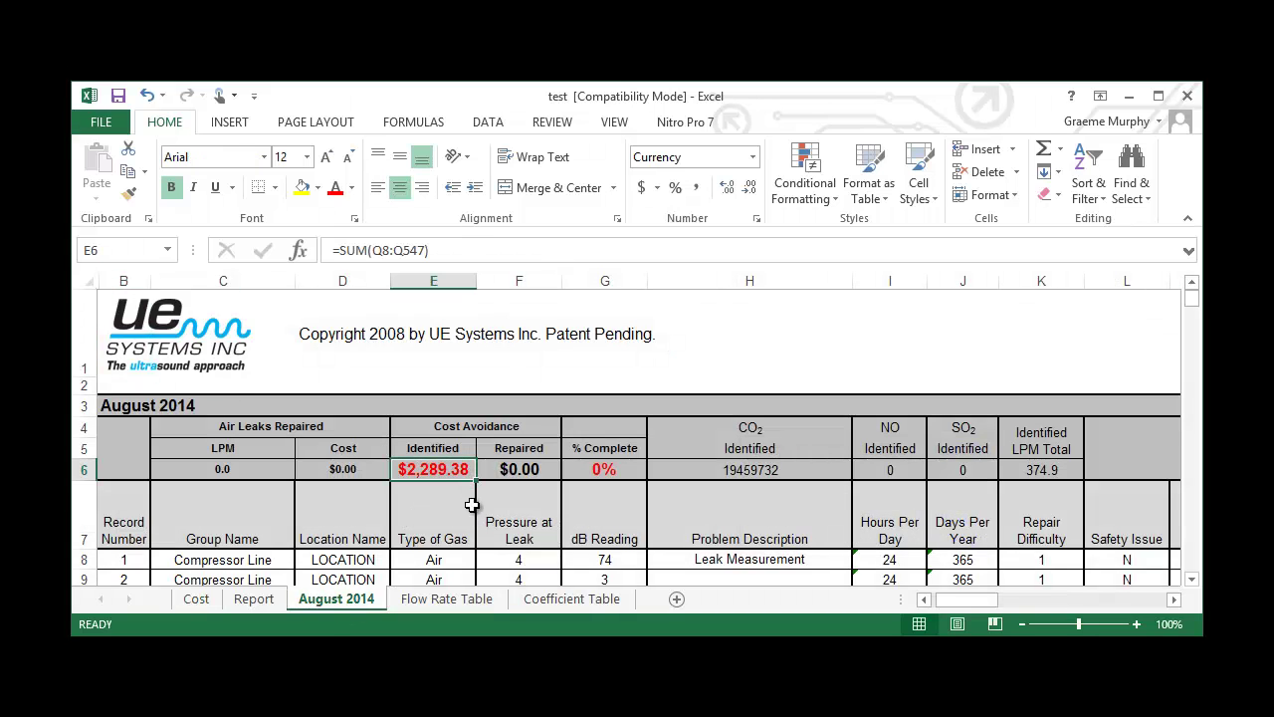
pyautogui.scroll(-1, 462, 511)
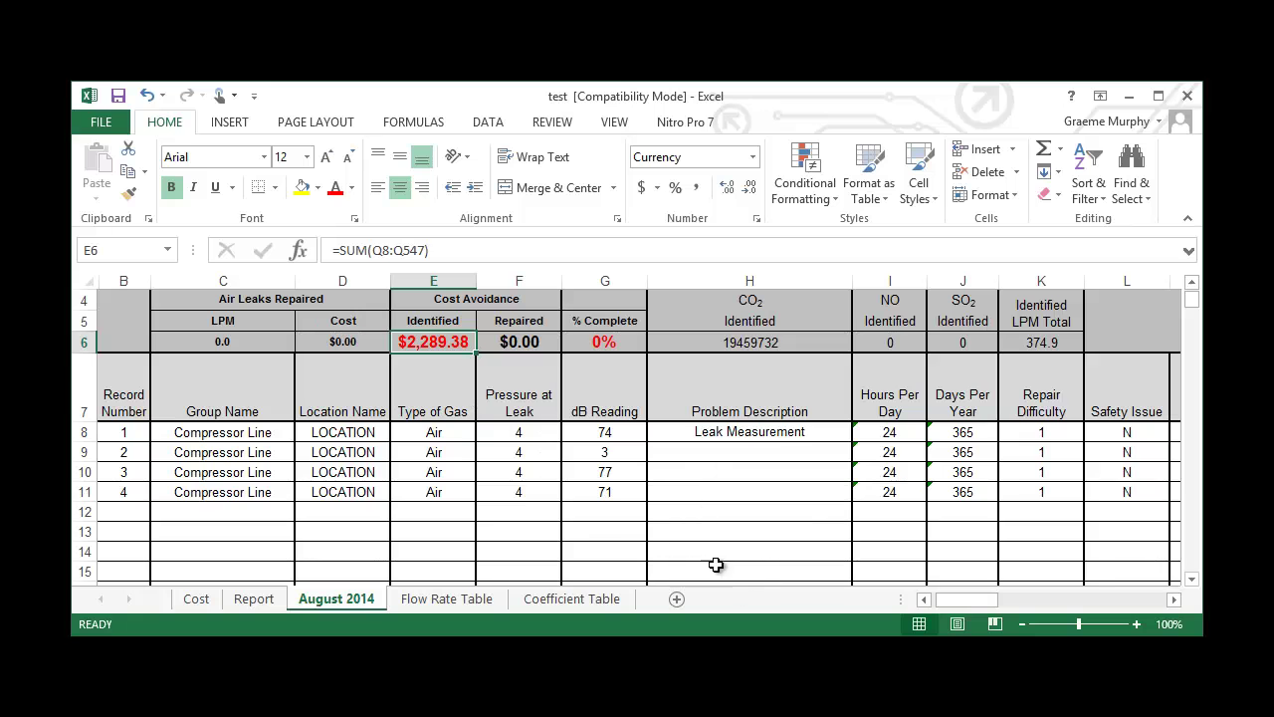
pyautogui.moveTo(957, 602); pyautogui.dragTo(986, 602)
pyautogui.click(715, 438)
pyautogui.moveTo(715, 441); pyautogui.dragTo(722, 492)
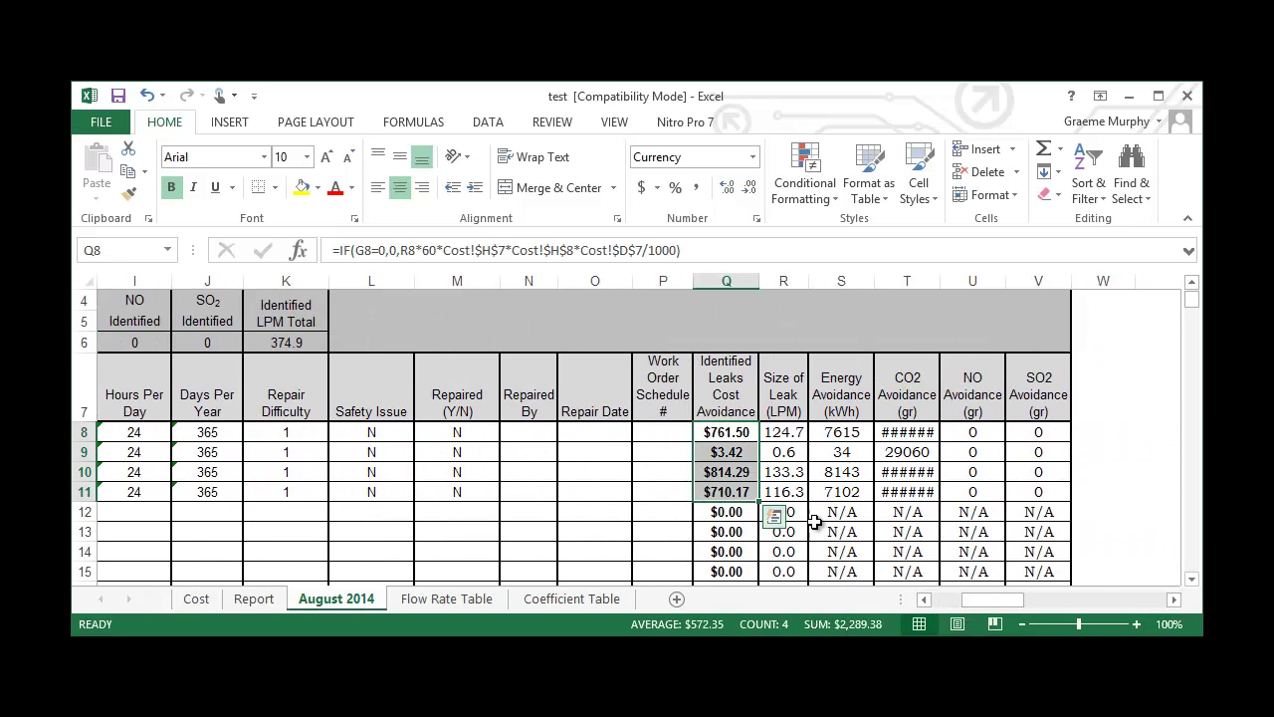
pyautogui.moveTo(973, 597); pyautogui.dragTo(956, 598)
# Confirm the Report sheet's C6 shows $2,289.38 identified leaks cost avoidance.
pyautogui.click(254, 598)
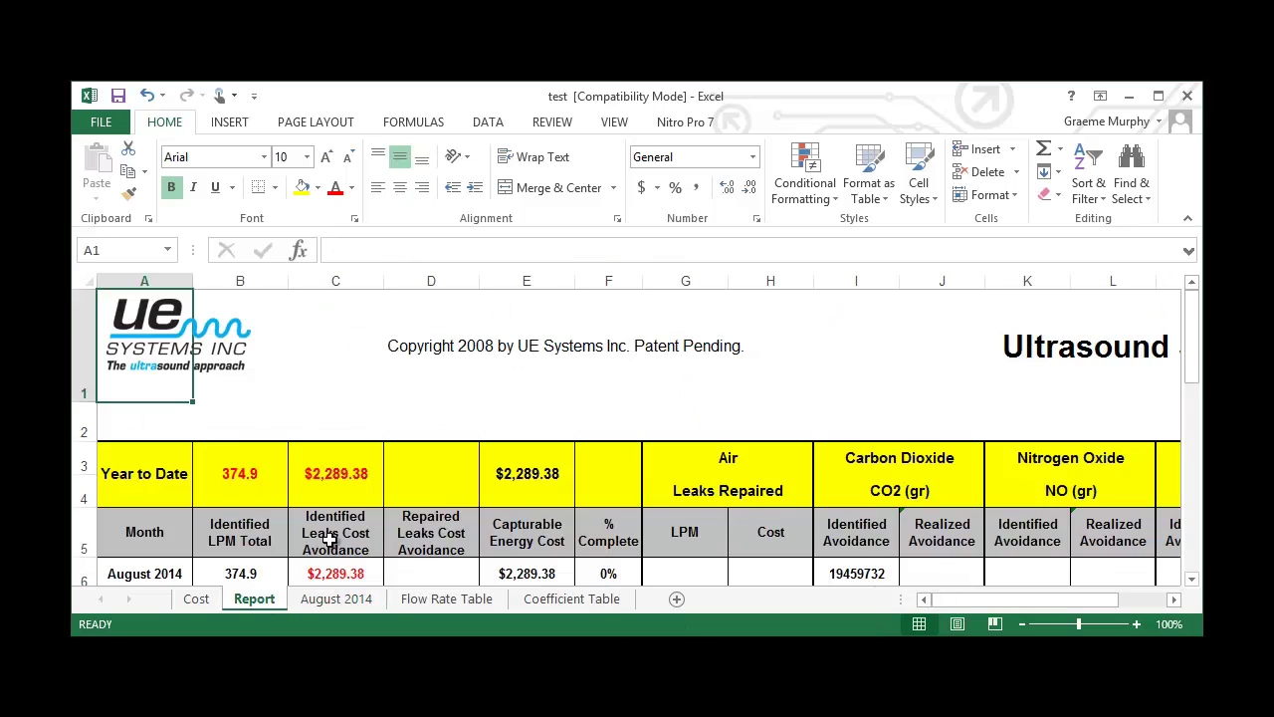
pyautogui.scroll(-1, 438, 495)
pyautogui.click(334, 393)
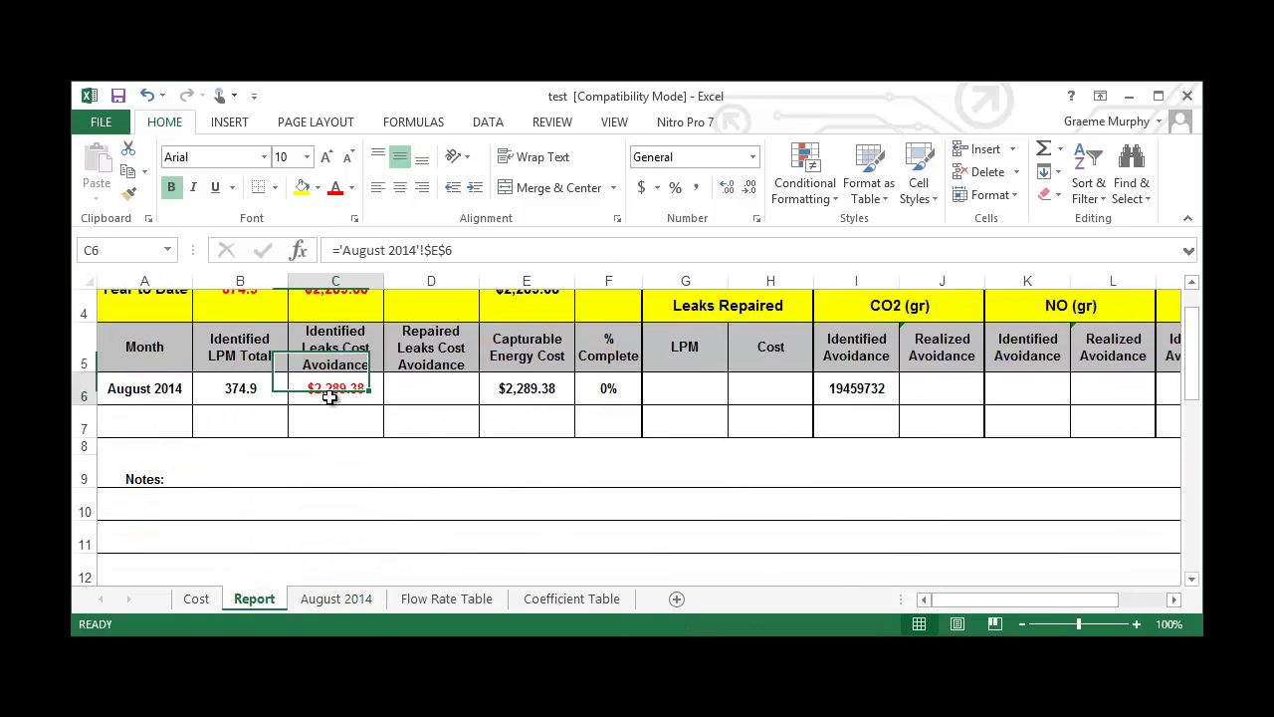
# Change the electricity cost in D6 on the Cost sheet to 0.15.
pyautogui.click(197, 598)
pyautogui.click(455, 498)
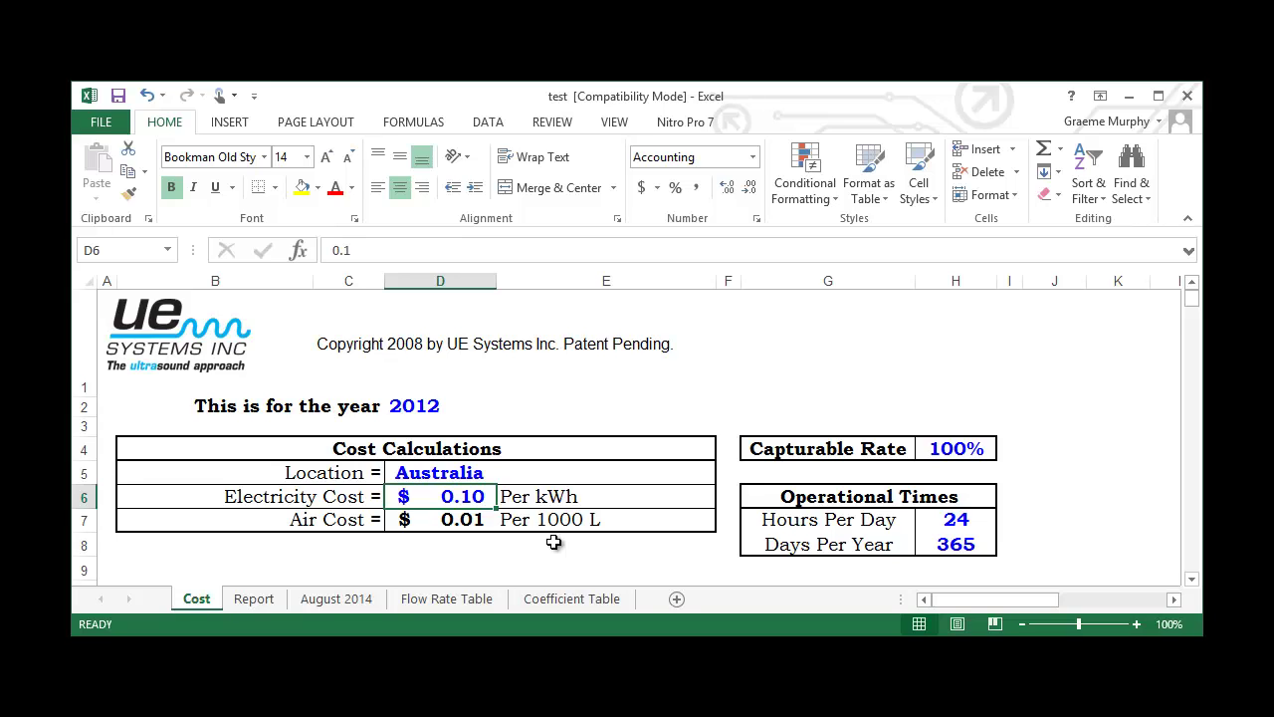
pyautogui.write('.15')
pyautogui.press('Return')
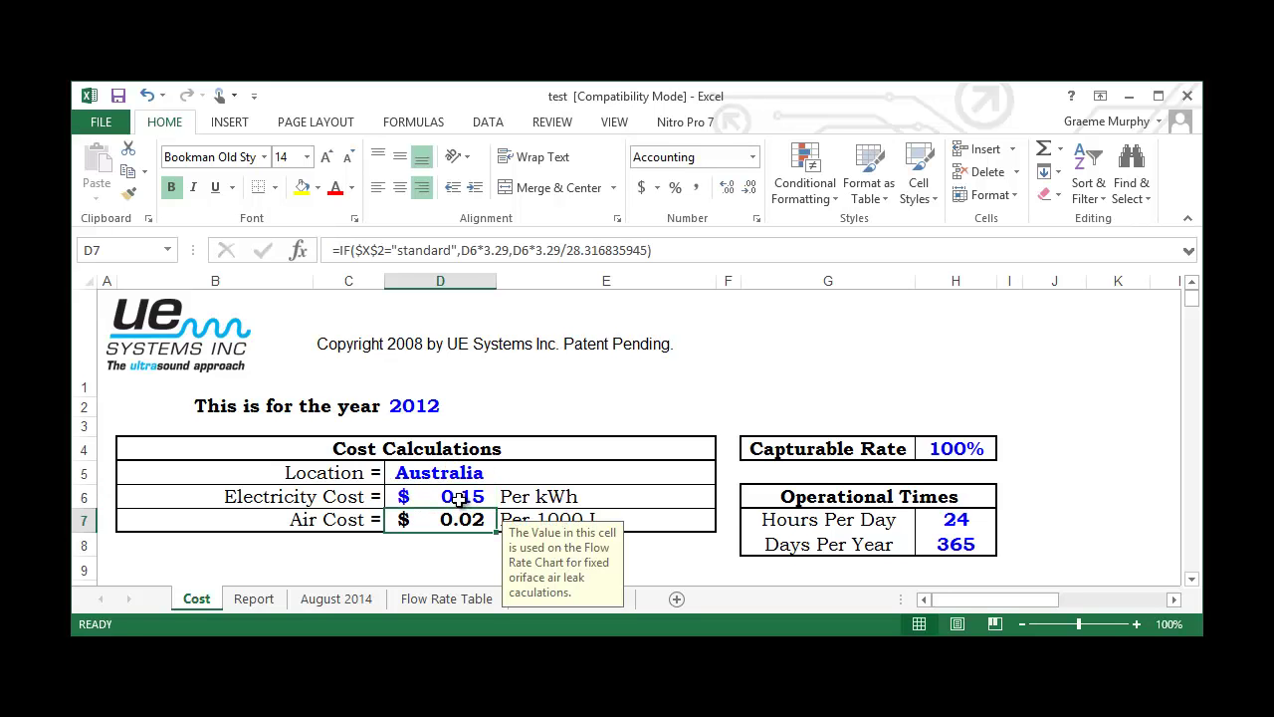
# Confirm D6 reads $0.15 and review the recalculated $3,434.07 cost avoidance on August 2014 and Report.
pyautogui.click(458, 498)
pyautogui.click(335, 602)
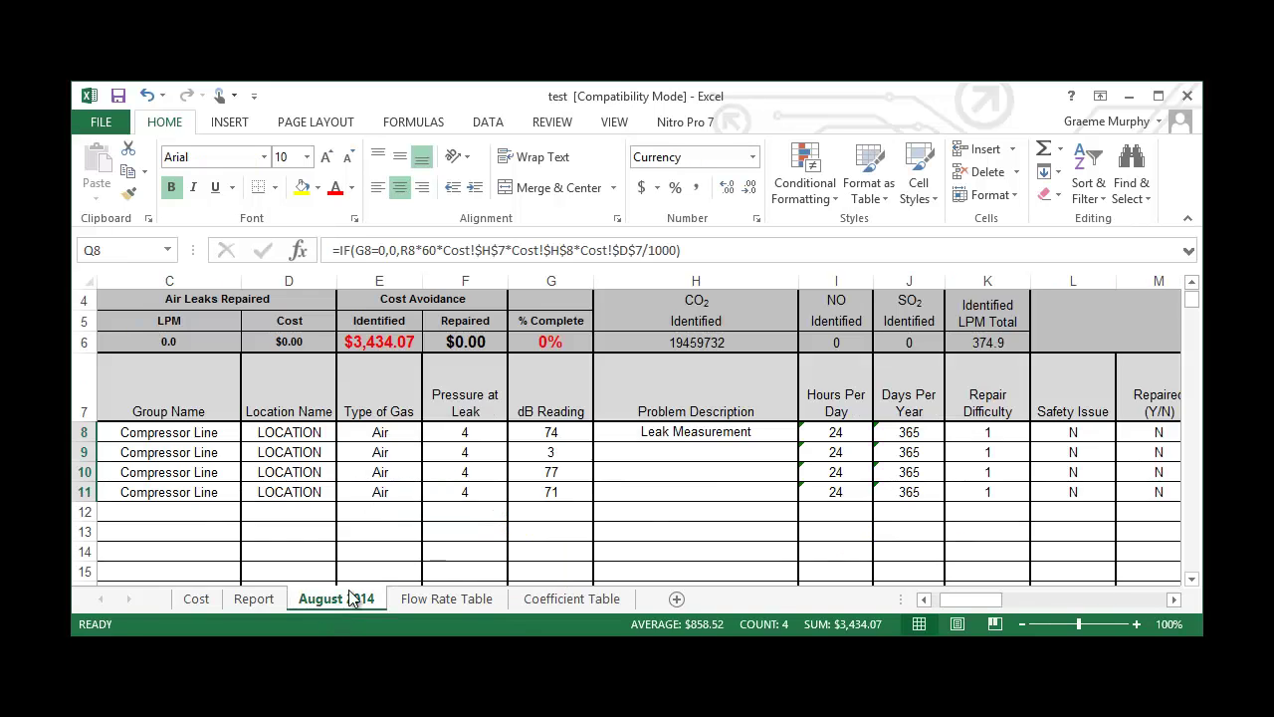
pyautogui.click(254, 601)
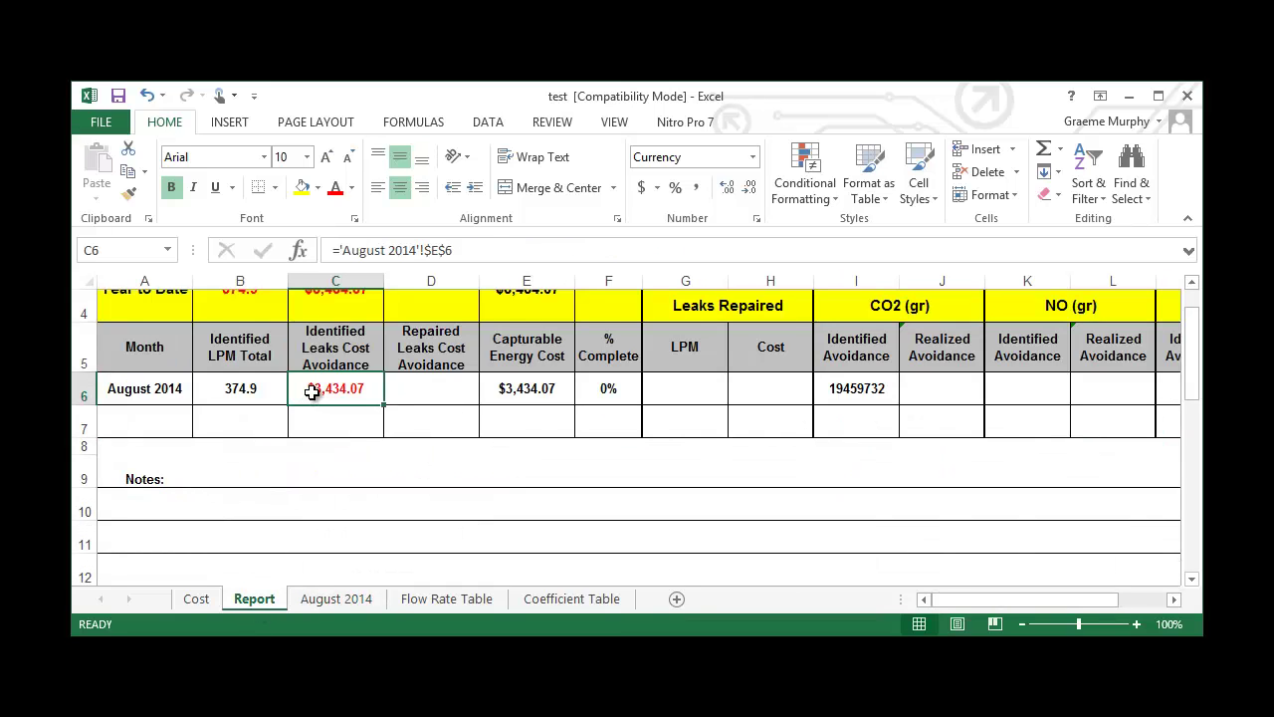